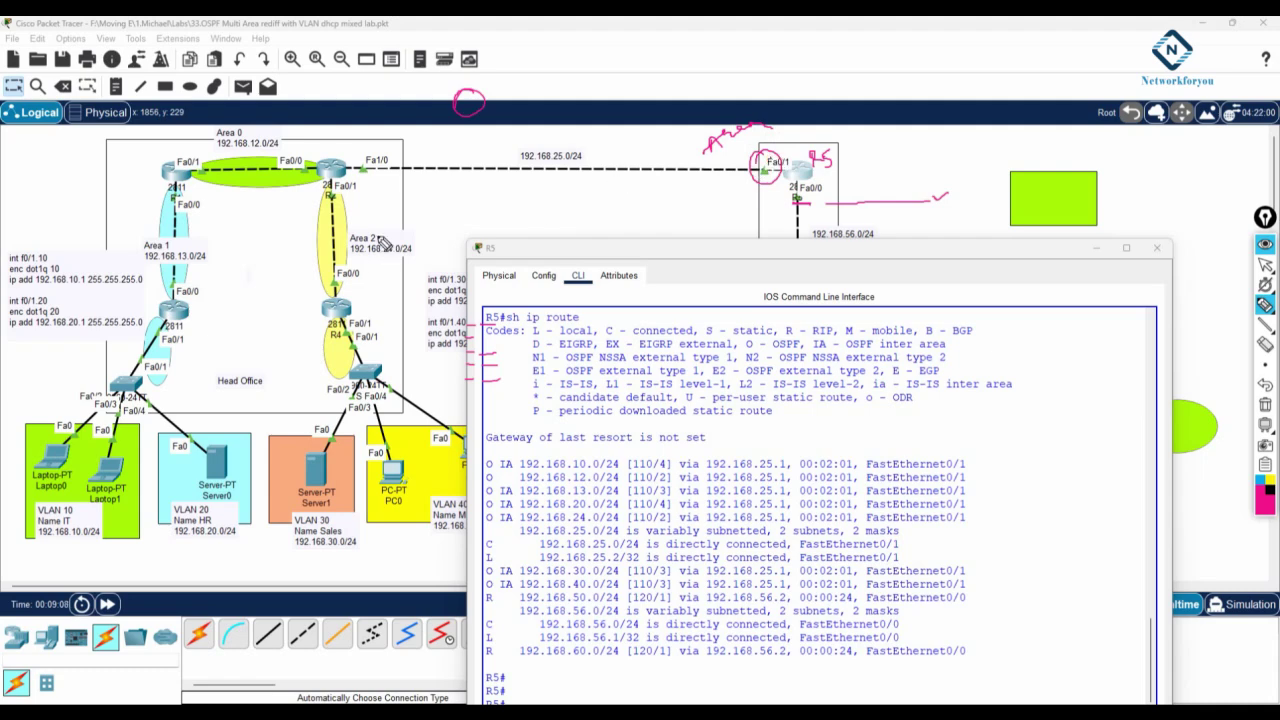
# Circle the Area 1 and Area 2 labels and underline the O IA inter-area codes.
pyautogui.moveTo(368, 230)
pyautogui.mouseDown()
pyautogui.moveTo(347, 238)
pyautogui.moveTo(357, 262)
pyautogui.mouseUp()
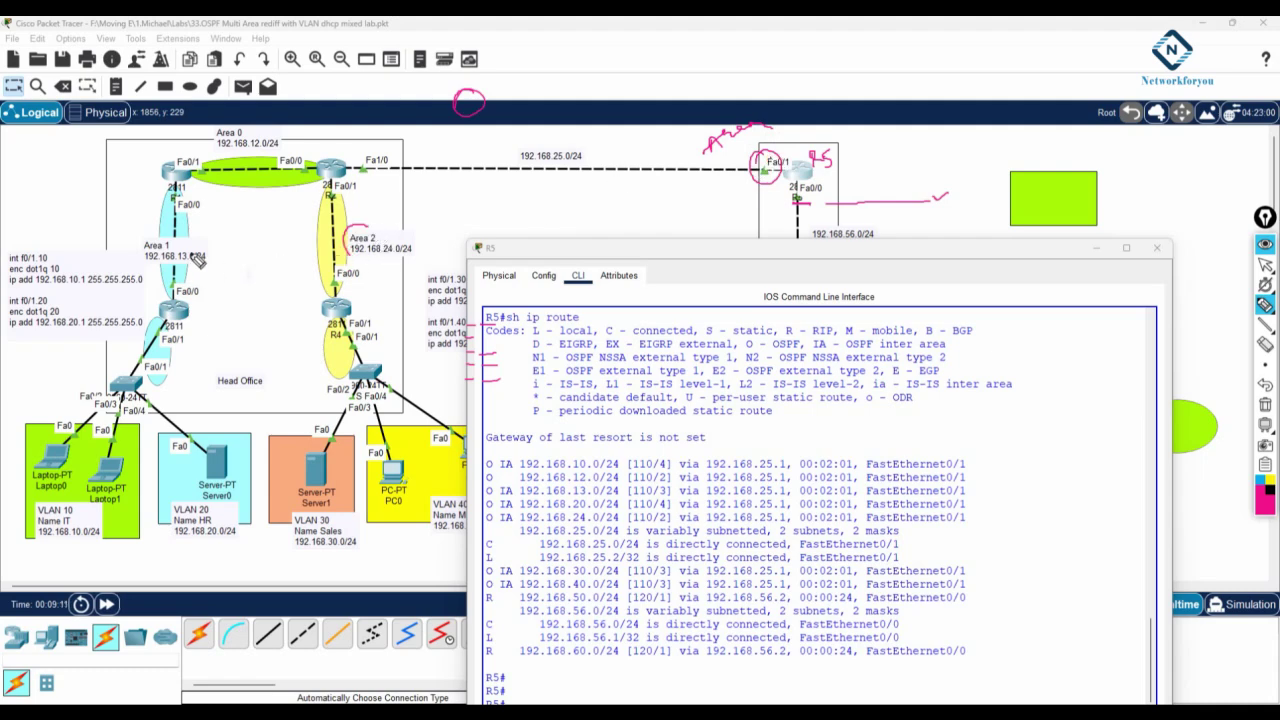
pyautogui.moveTo(176, 236)
pyautogui.mouseDown()
pyautogui.moveTo(131, 247)
pyautogui.moveTo(188, 232)
pyautogui.mouseUp()
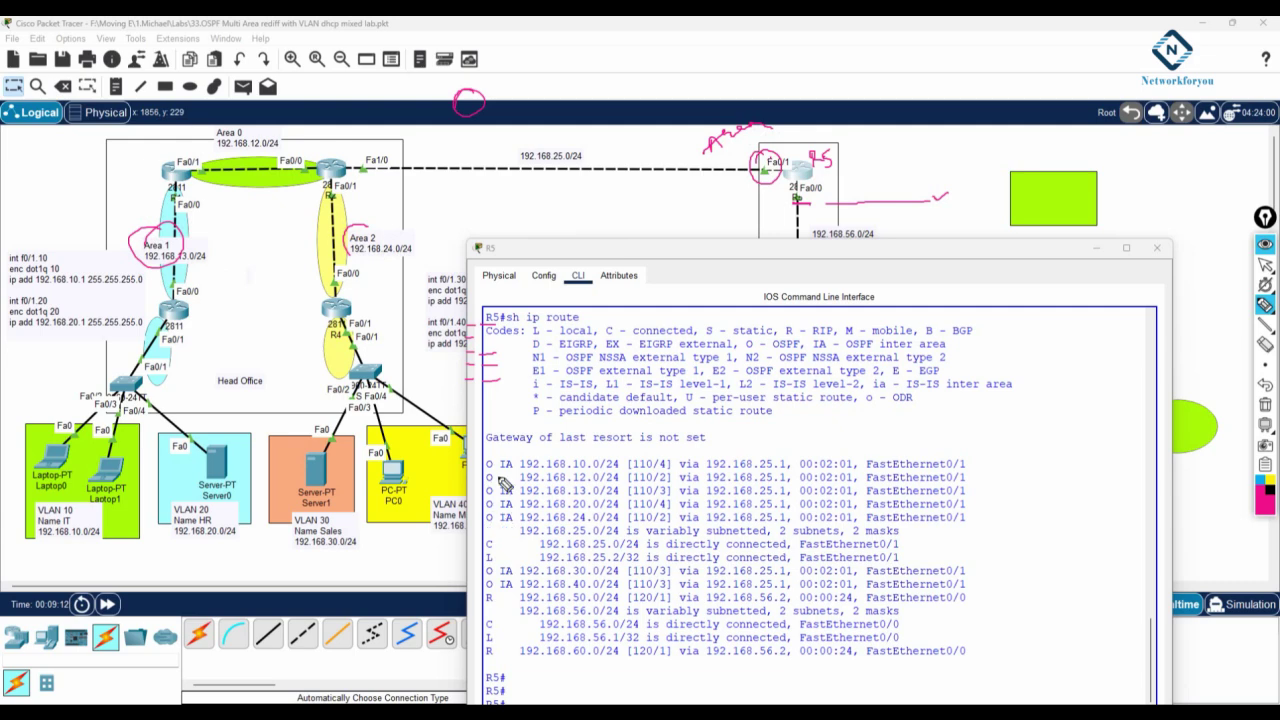
pyautogui.moveTo(486, 470); pyautogui.dragTo(513, 470)
pyautogui.moveTo(746, 350); pyautogui.dragTo(828, 349)
pyautogui.moveTo(878, 350); pyautogui.dragTo(943, 351)
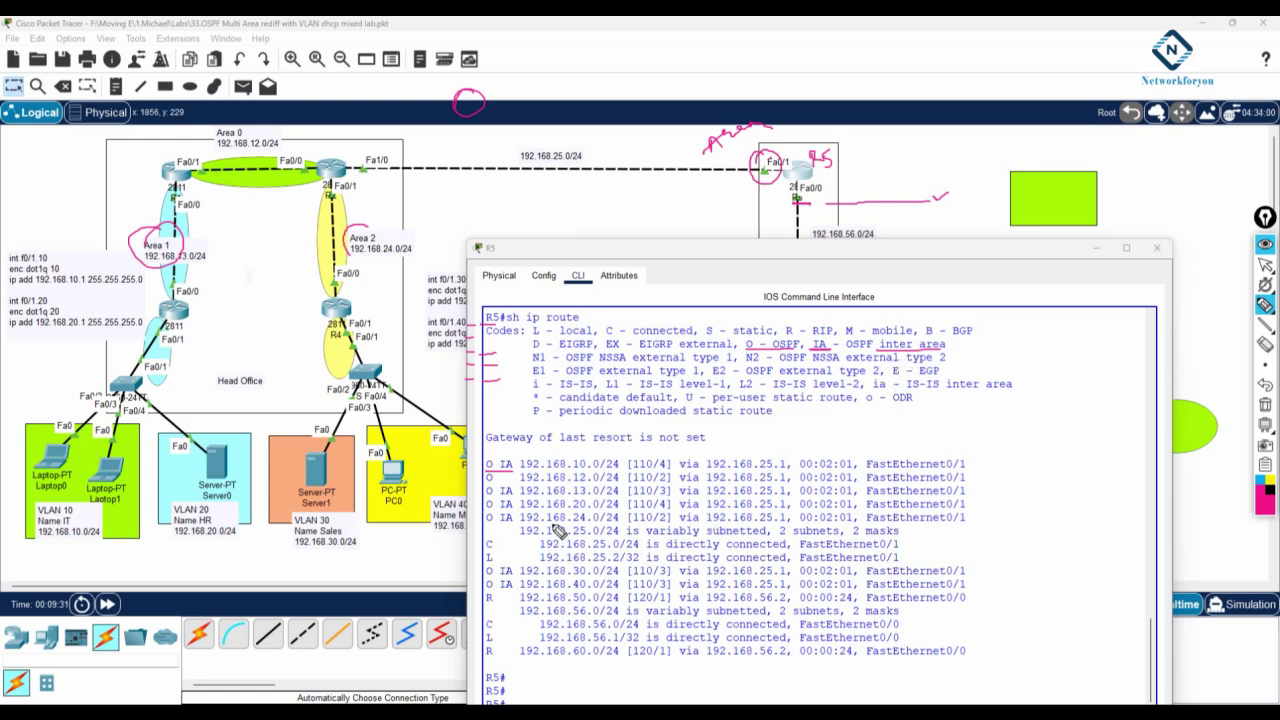
# Tick off the inter-area routes 192.168.10.0, 12.0, 13.0, 20.0, 24.0, 30.0 and 40.0.
pyautogui.moveTo(588, 459); pyautogui.dragTo(603, 452)
pyautogui.moveTo(252, 154); pyautogui.dragTo(249, 168)
pyautogui.moveTo(586, 486); pyautogui.dragTo(601, 477)
pyautogui.moveTo(213, 234); pyautogui.dragTo(195, 256)
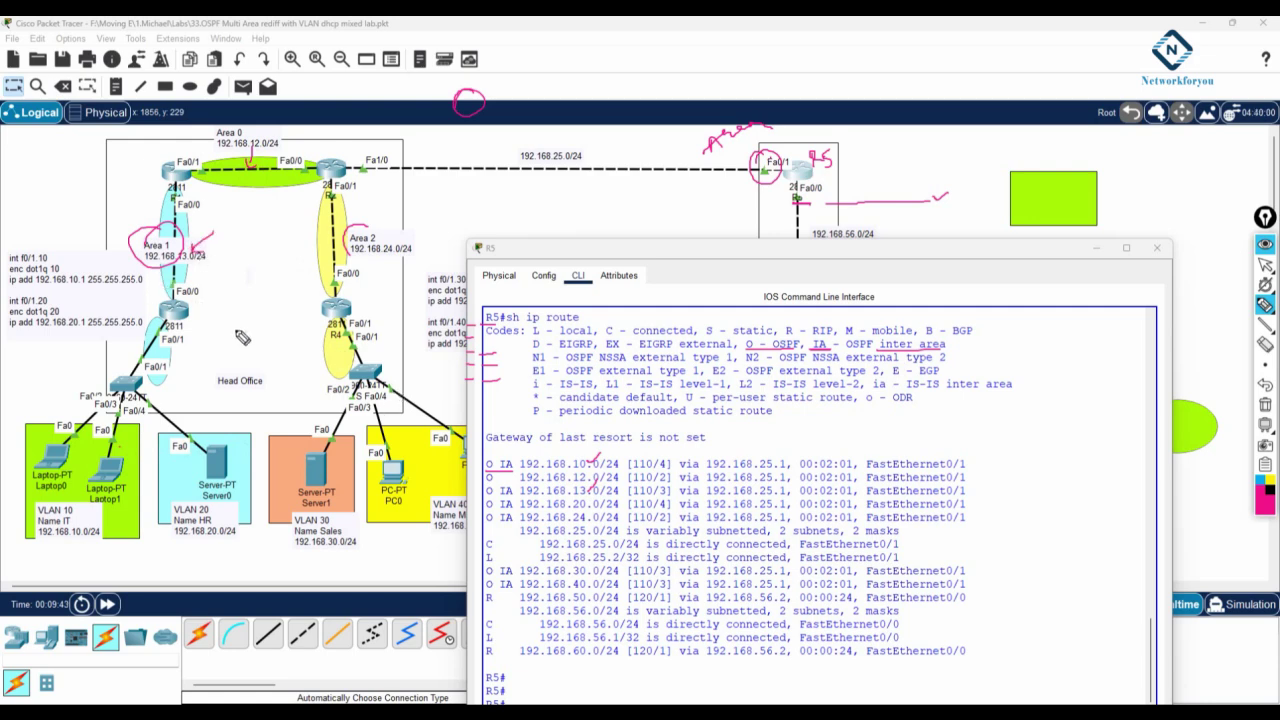
pyautogui.moveTo(584, 511); pyautogui.dragTo(601, 504)
pyautogui.moveTo(368, 264); pyautogui.dragTo(396, 256)
pyautogui.moveTo(588, 578)
pyautogui.mouseDown()
pyautogui.moveTo(604, 566)
pyautogui.moveTo(605, 579)
pyautogui.mouseUp()
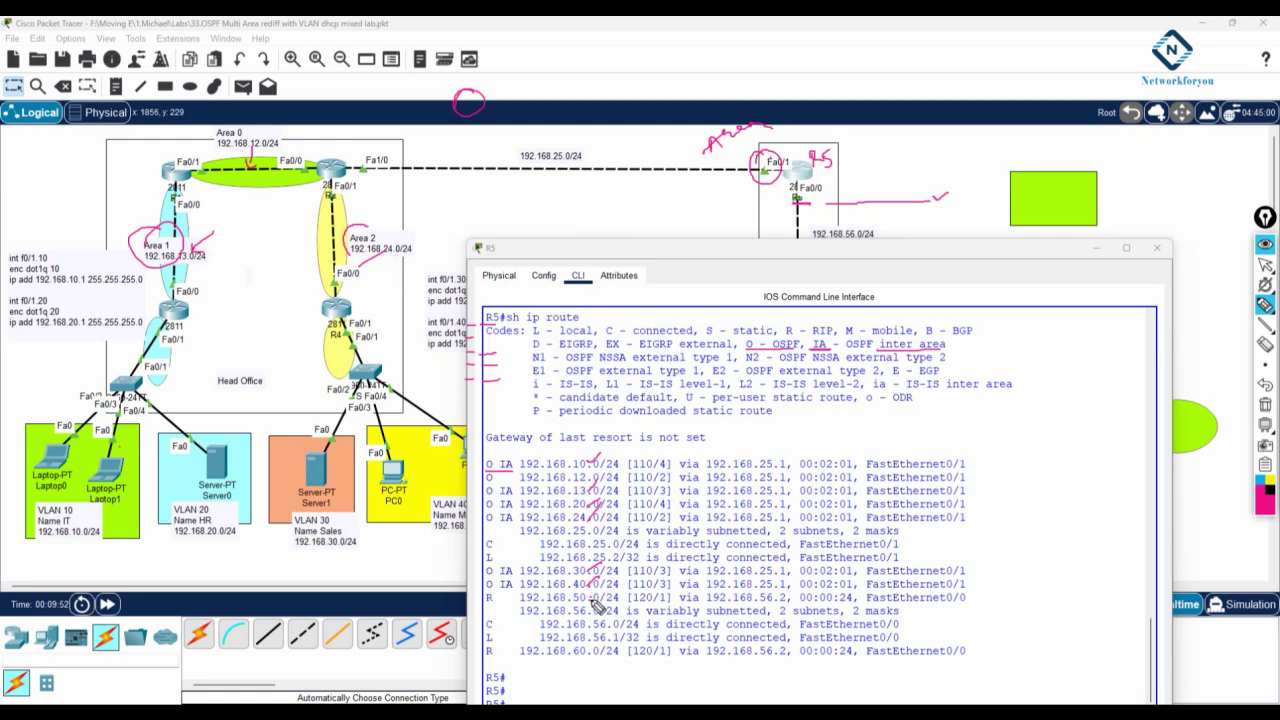
# Mark the RIP routes 192.168.50.0/24 and 192.168.60.0/24 and box R - RIP in the legend.
pyautogui.moveTo(487, 591)
pyautogui.mouseDown()
pyautogui.moveTo(513, 618)
pyautogui.moveTo(552, 594)
pyautogui.mouseUp()
pyautogui.moveTo(582, 650); pyautogui.dragTo(610, 647)
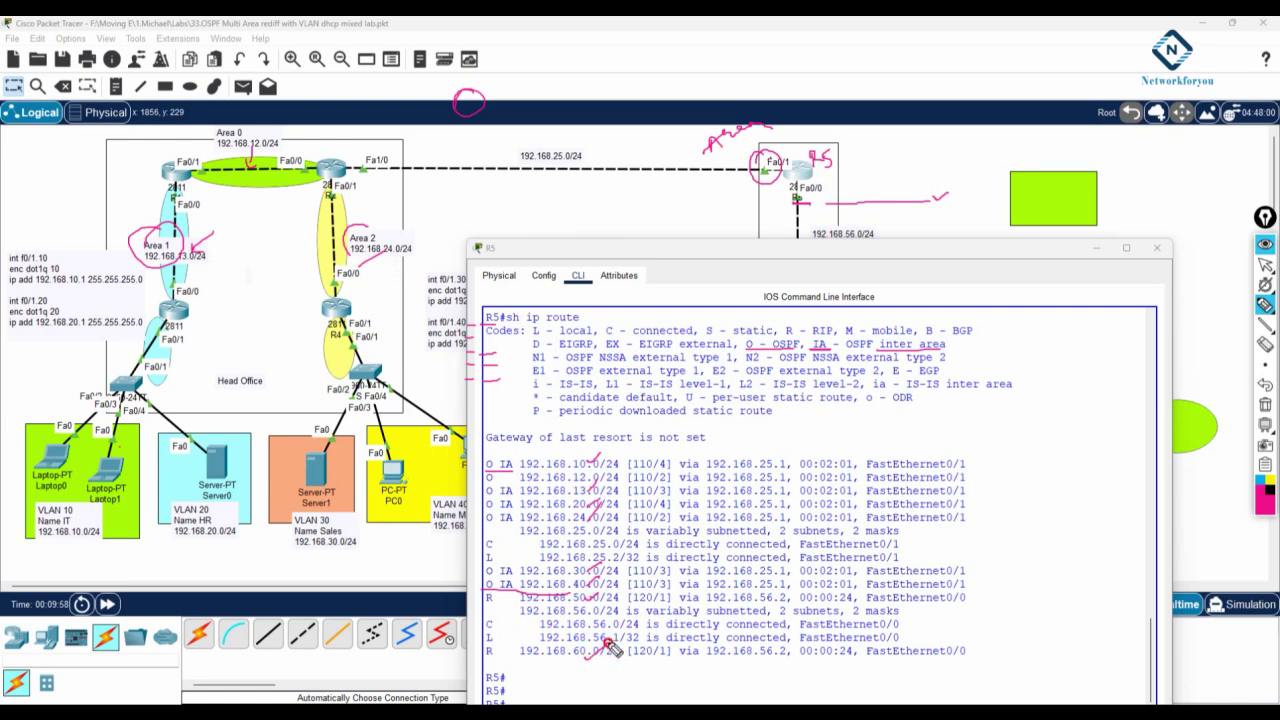
pyautogui.moveTo(494, 606)
pyautogui.mouseDown()
pyautogui.moveTo(486, 588)
pyautogui.moveTo(492, 604)
pyautogui.mouseUp()
pyautogui.moveTo(484, 658)
pyautogui.mouseDown()
pyautogui.moveTo(504, 662)
pyautogui.moveTo(482, 644)
pyautogui.moveTo(494, 638)
pyautogui.mouseUp()
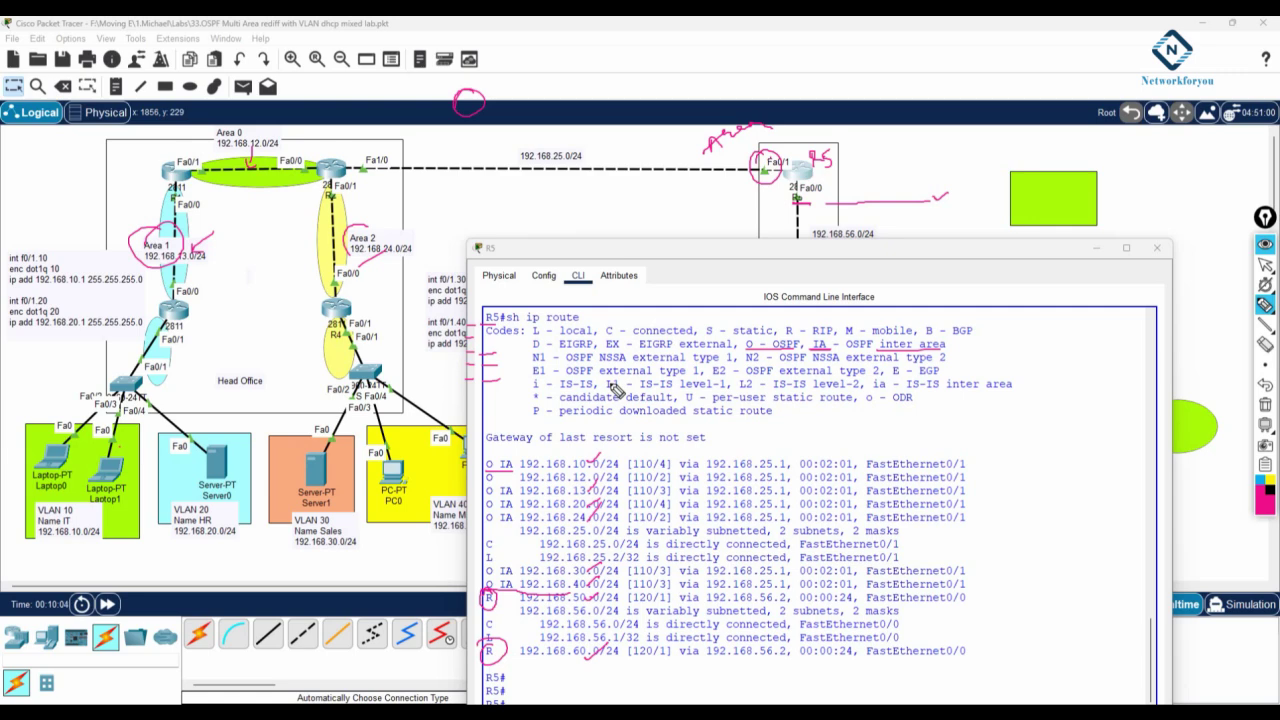
pyautogui.moveTo(783, 322); pyautogui.dragTo(782, 340)
pyautogui.moveTo(782, 322)
pyautogui.mouseDown()
pyautogui.moveTo(845, 333)
pyautogui.moveTo(798, 346)
pyautogui.mouseUp()
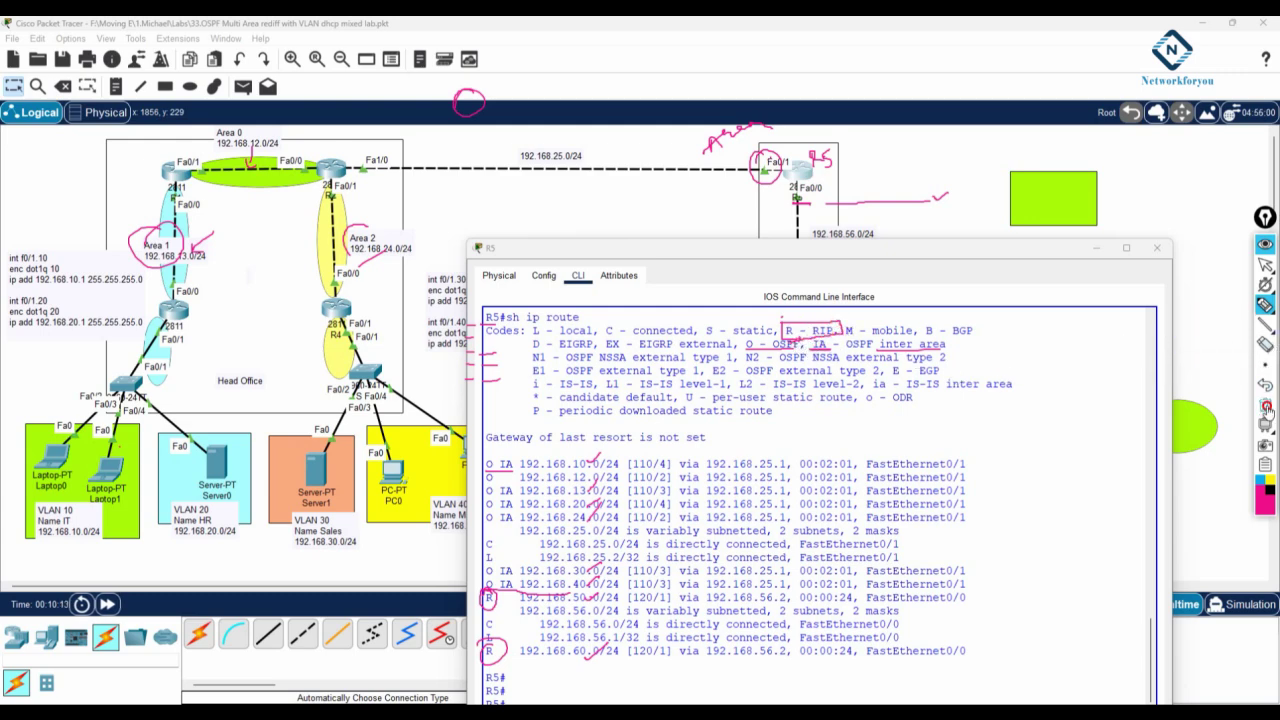
# Clear the marks, move R5's console lower, and sketch then erase OSPF/RIP labels at Fa0/1.
pyautogui.click(1265, 263)
pyautogui.moveTo(1072, 252); pyautogui.dragTo(985, 357)
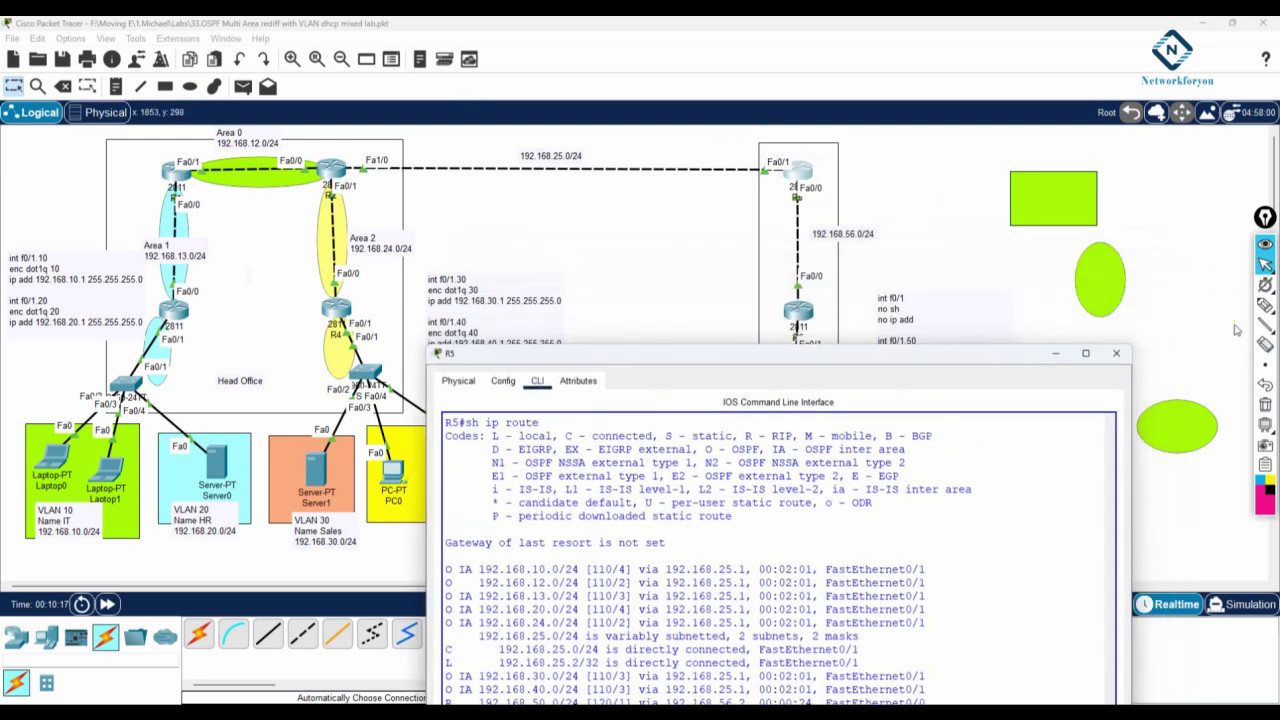
pyautogui.click(1265, 305)
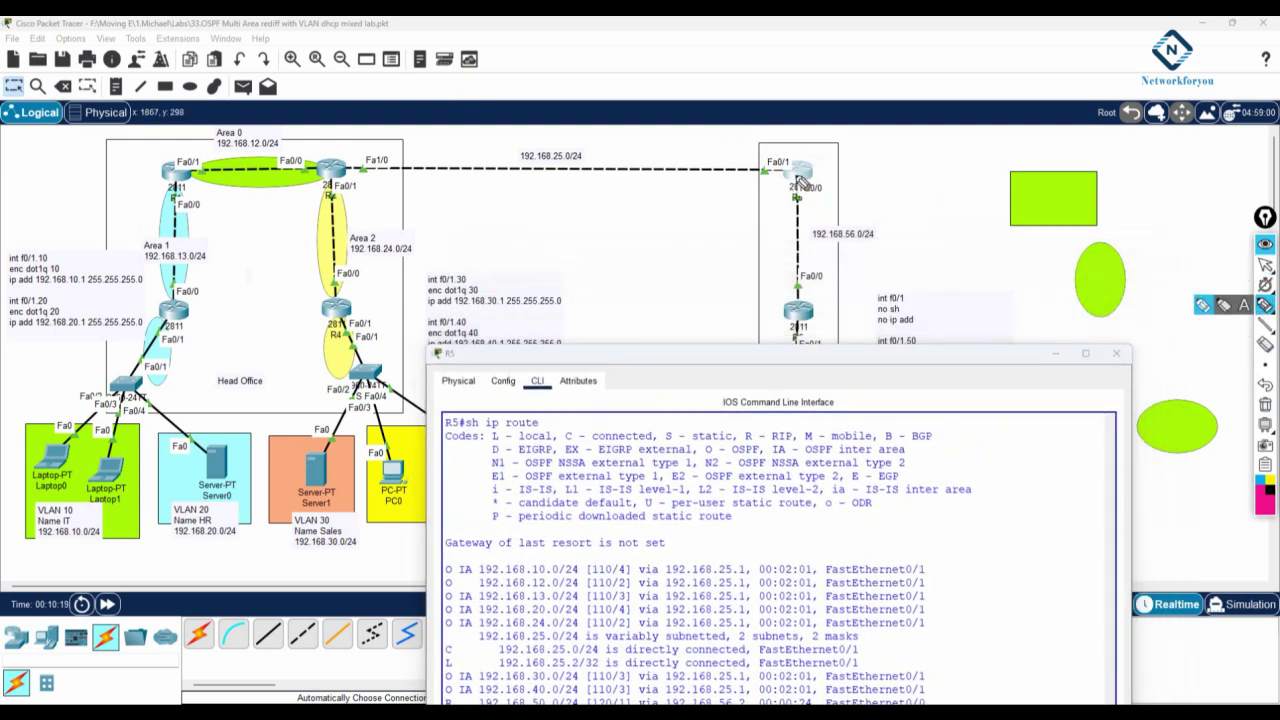
pyautogui.moveTo(846, 142)
pyautogui.mouseDown()
pyautogui.moveTo(800, 161)
pyautogui.moveTo(818, 163)
pyautogui.moveTo(634, 163)
pyautogui.moveTo(704, 152)
pyautogui.moveTo(700, 140)
pyautogui.moveTo(714, 148)
pyautogui.moveTo(734, 128)
pyautogui.mouseUp()
pyautogui.moveTo(816, 196)
pyautogui.mouseDown()
pyautogui.moveTo(816, 262)
pyautogui.moveTo(878, 208)
pyautogui.moveTo(838, 250)
pyautogui.mouseUp()
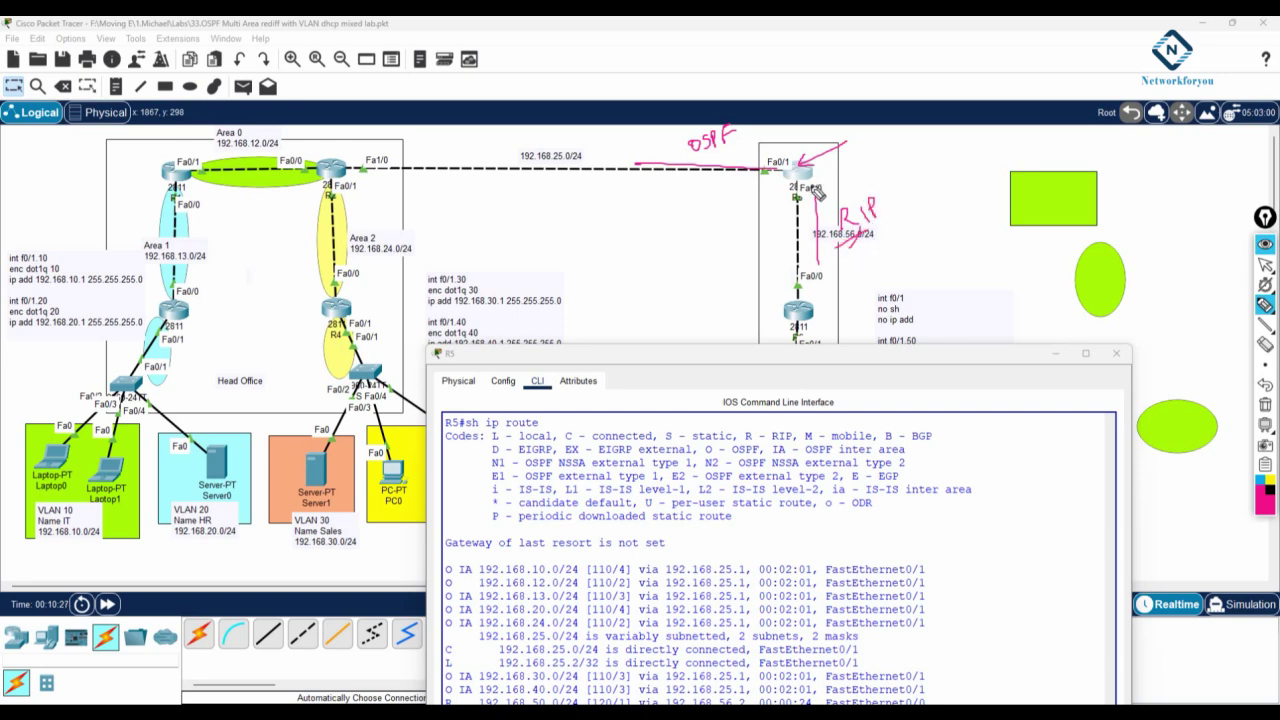
pyautogui.click(1268, 405)
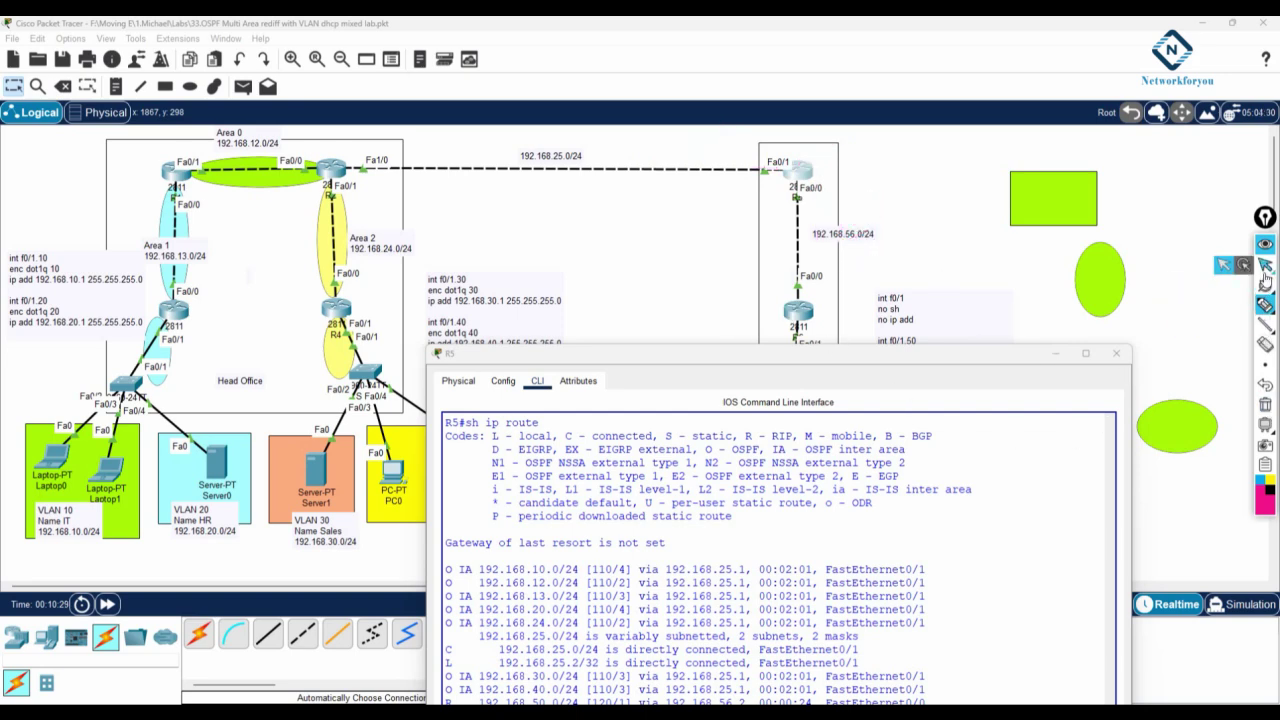
# Close R5's console to reveal the full topology, including the VLAN 50 and VLAN 60 sites.
pyautogui.click(1058, 353)
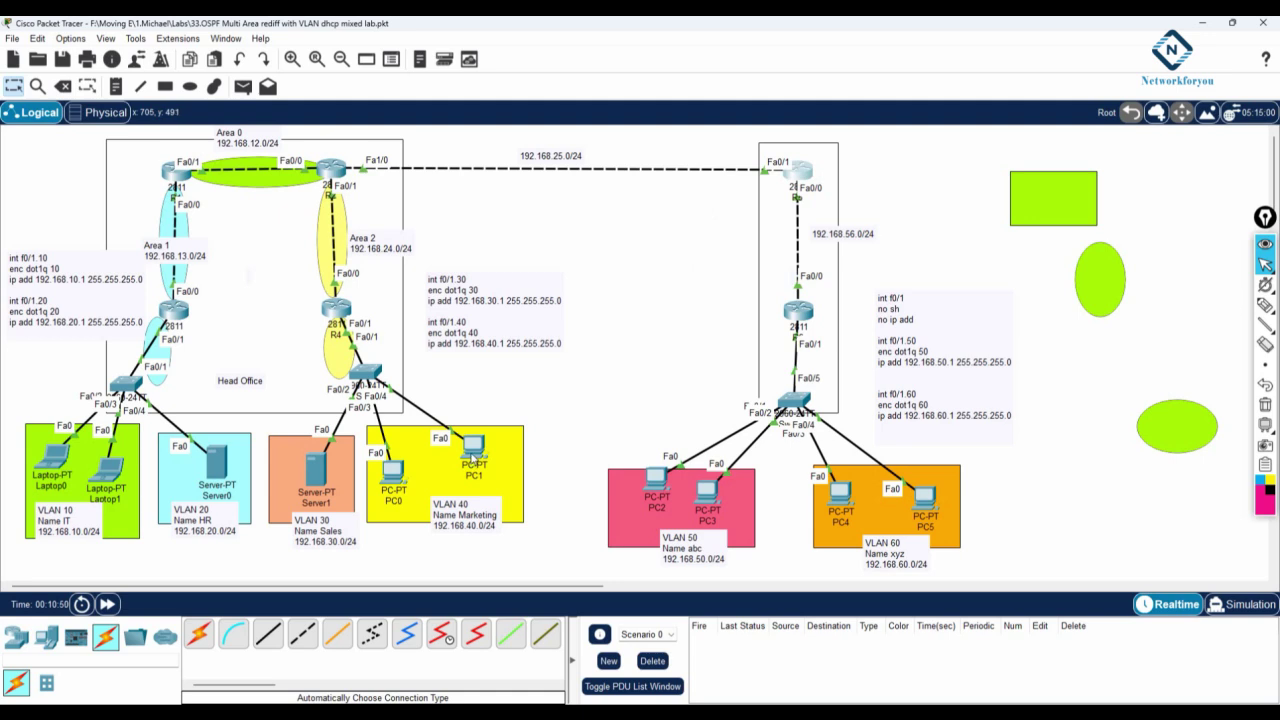
pyautogui.moveTo(474, 455)
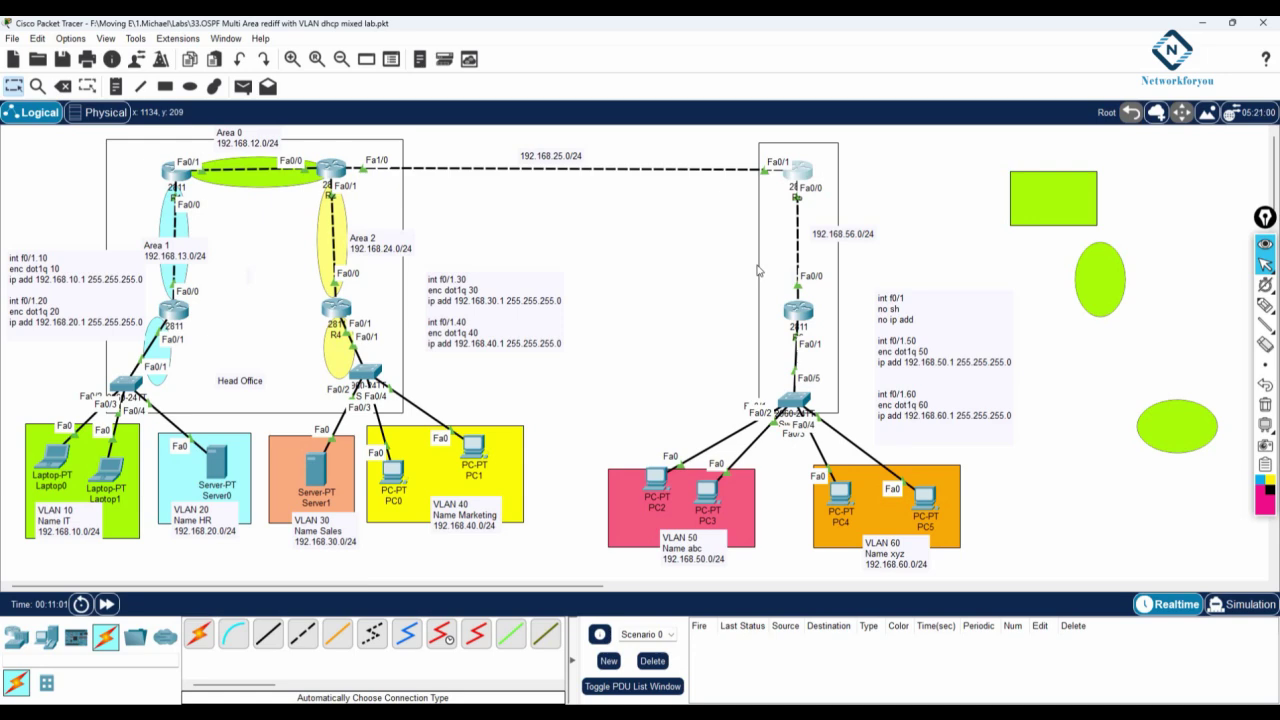
# Reopen R5's console and widen it so the routing table stops wrapping.
pyautogui.click(800, 176)
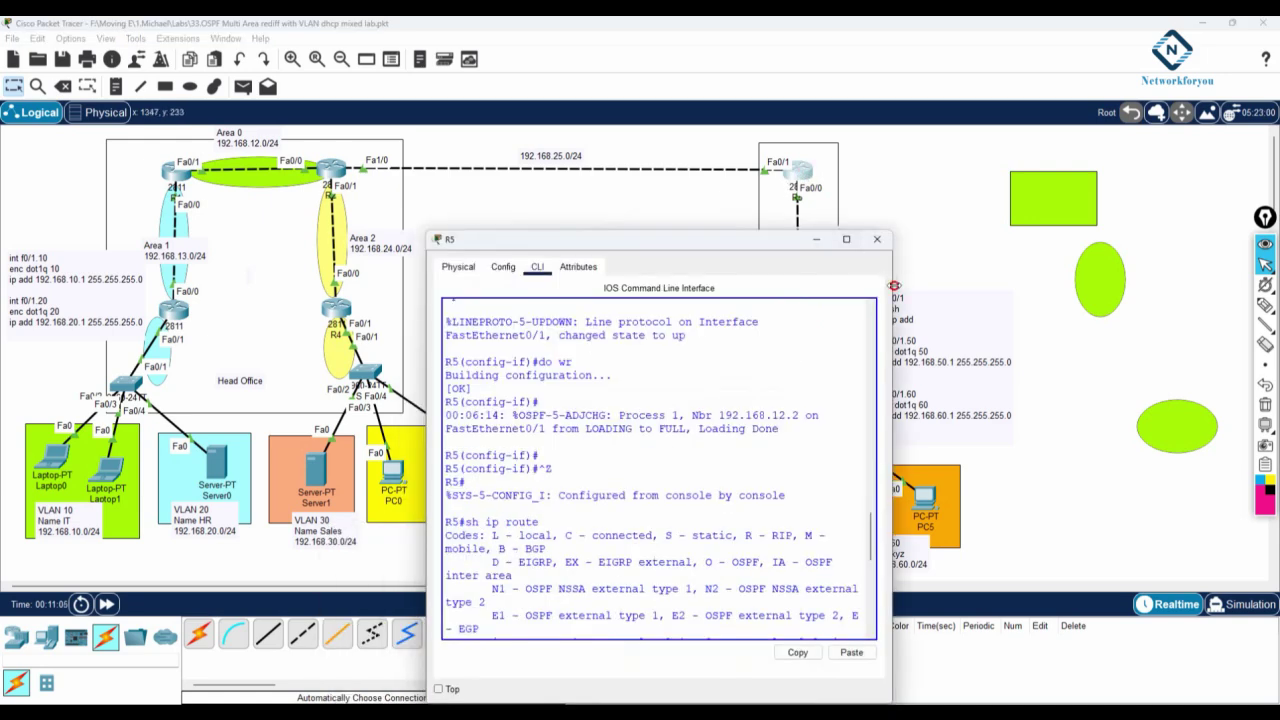
pyautogui.moveTo(894, 286); pyautogui.dragTo(1108, 286)
pyautogui.moveTo(913, 232); pyautogui.dragTo(949, 227)
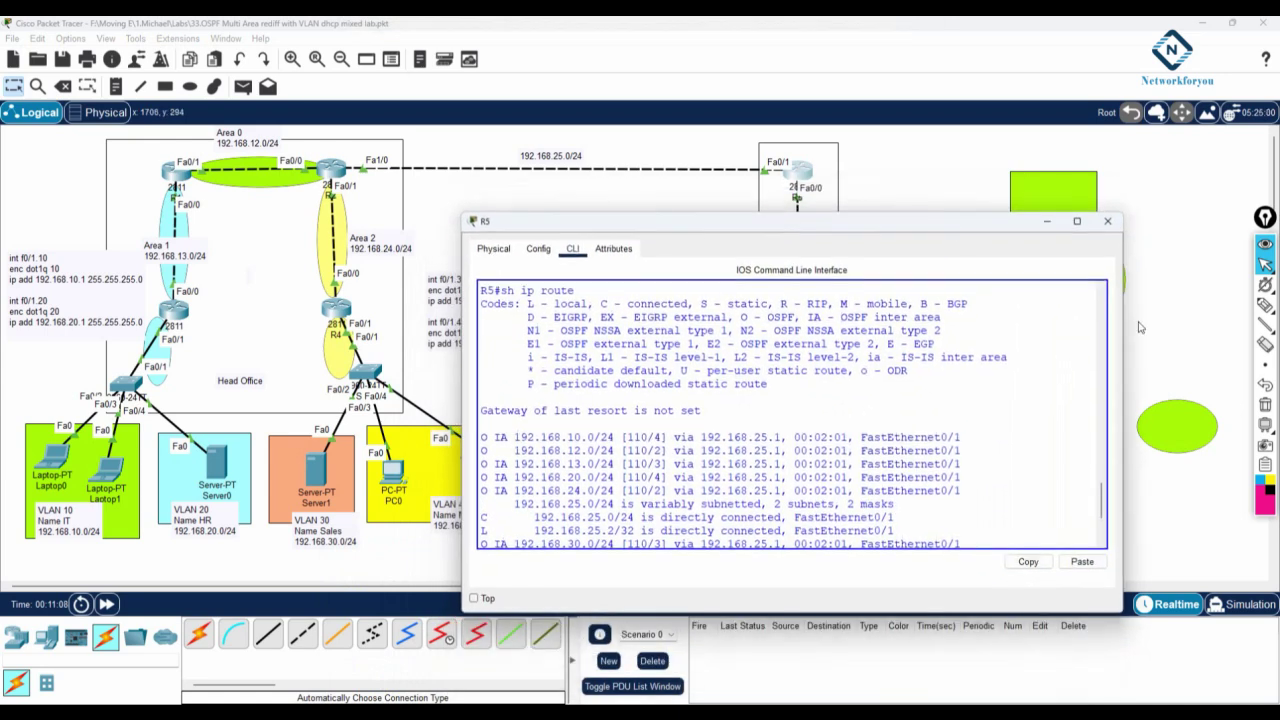
pyautogui.moveTo(1103, 497); pyautogui.dragTo(1102, 542)
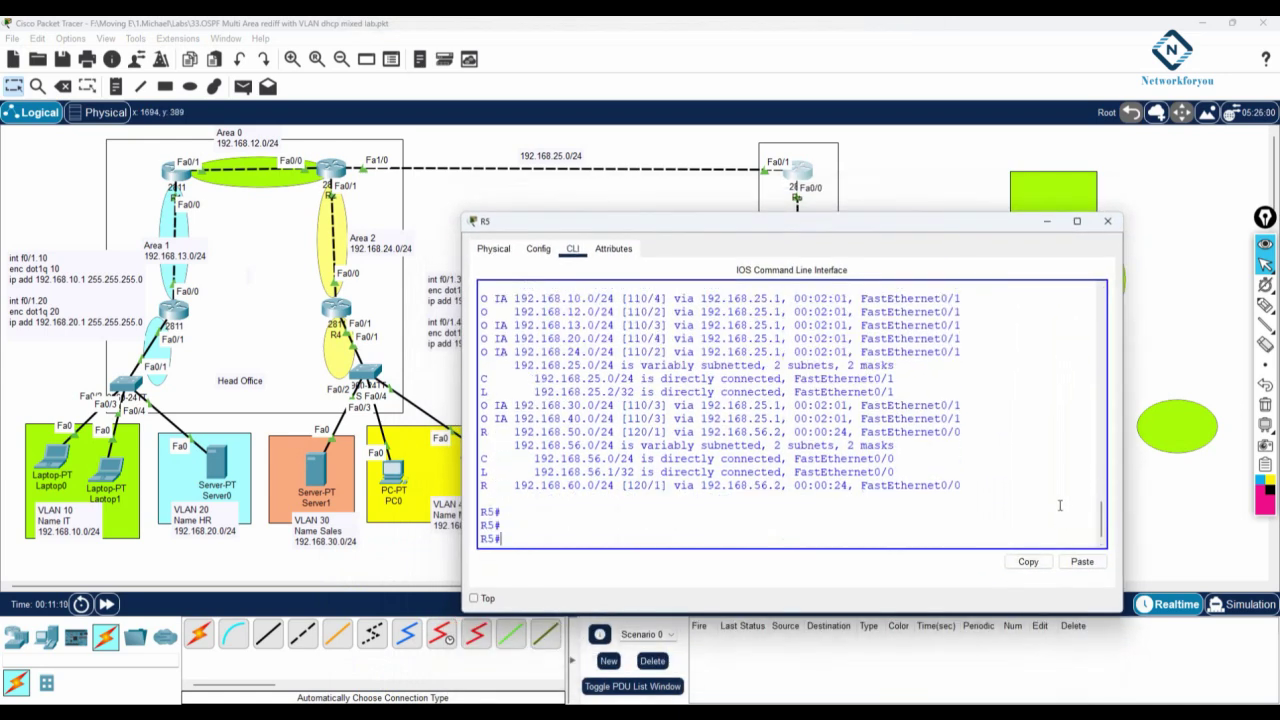
# Enter global configuration mode on R5 with config t.
pyautogui.click(884, 428)
pyautogui.press('Return')
pyautogui.press('Return')
pyautogui.press('Return')
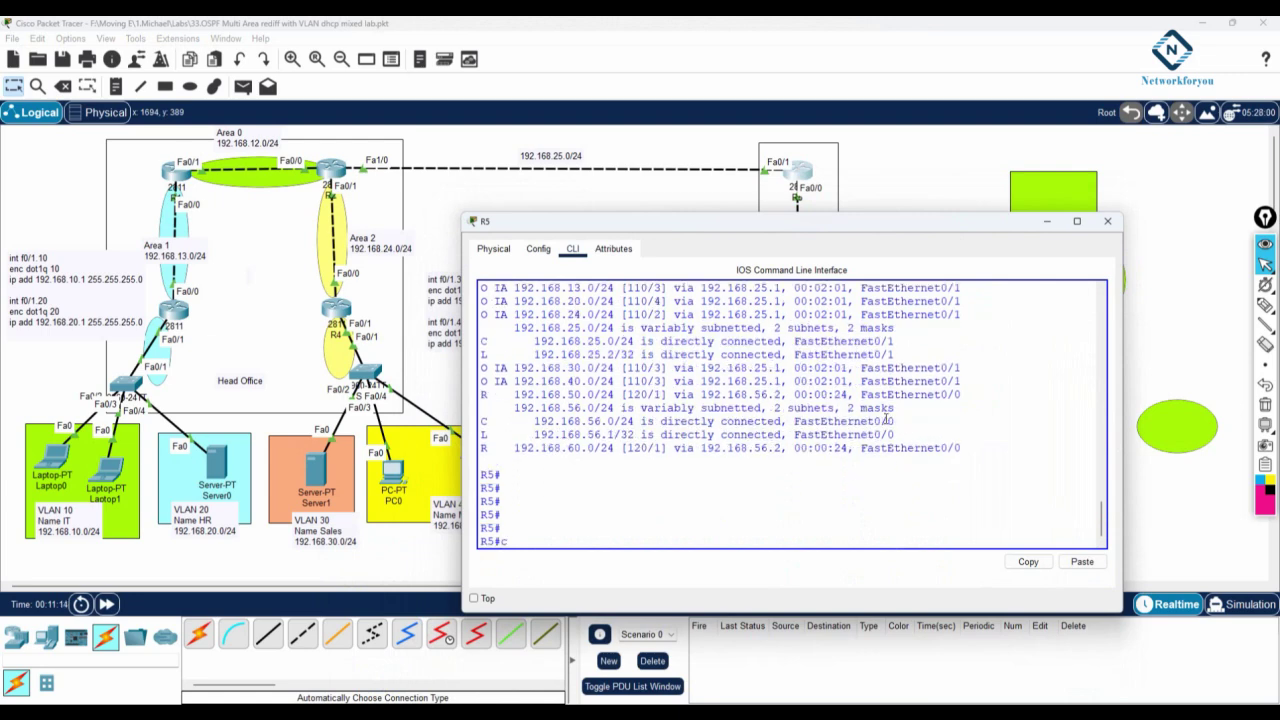
pyautogui.write('config t')
pyautogui.press('Return')
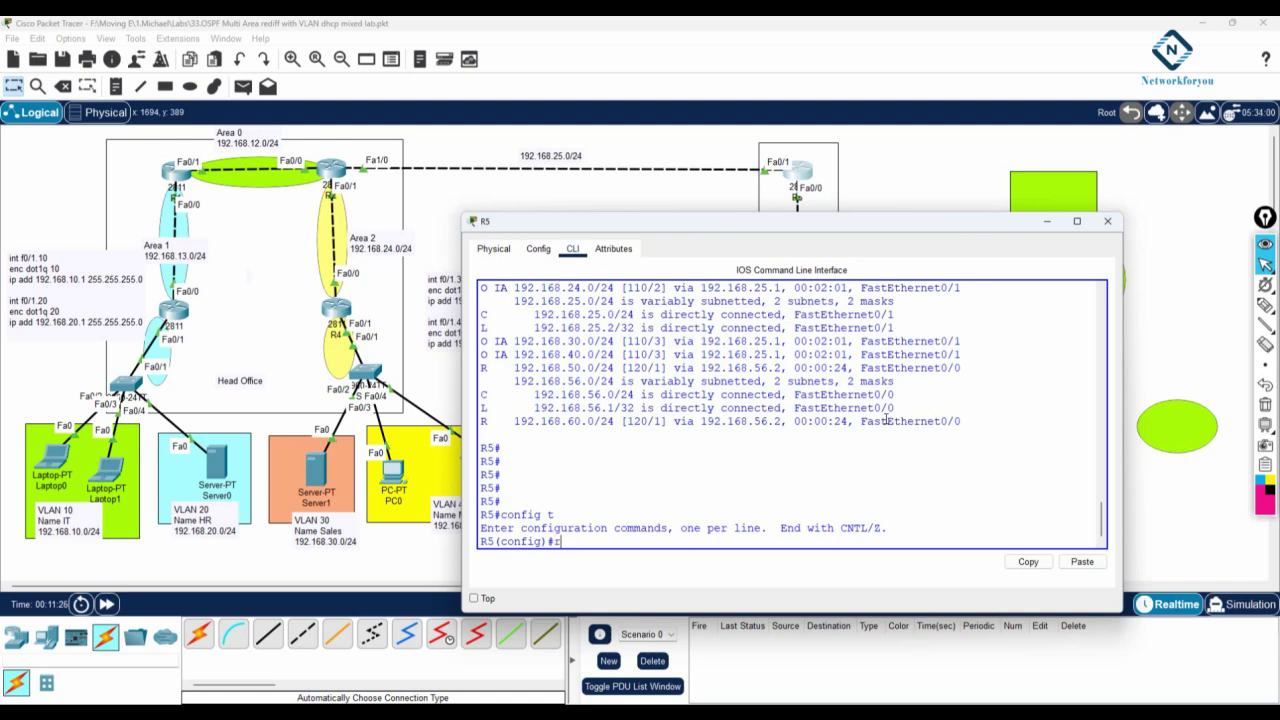
# Enter RIP router configuration and begin a redistribute ospf command, checking options with ?
pyautogui.write('ter rip')
pyautogui.press('Return')
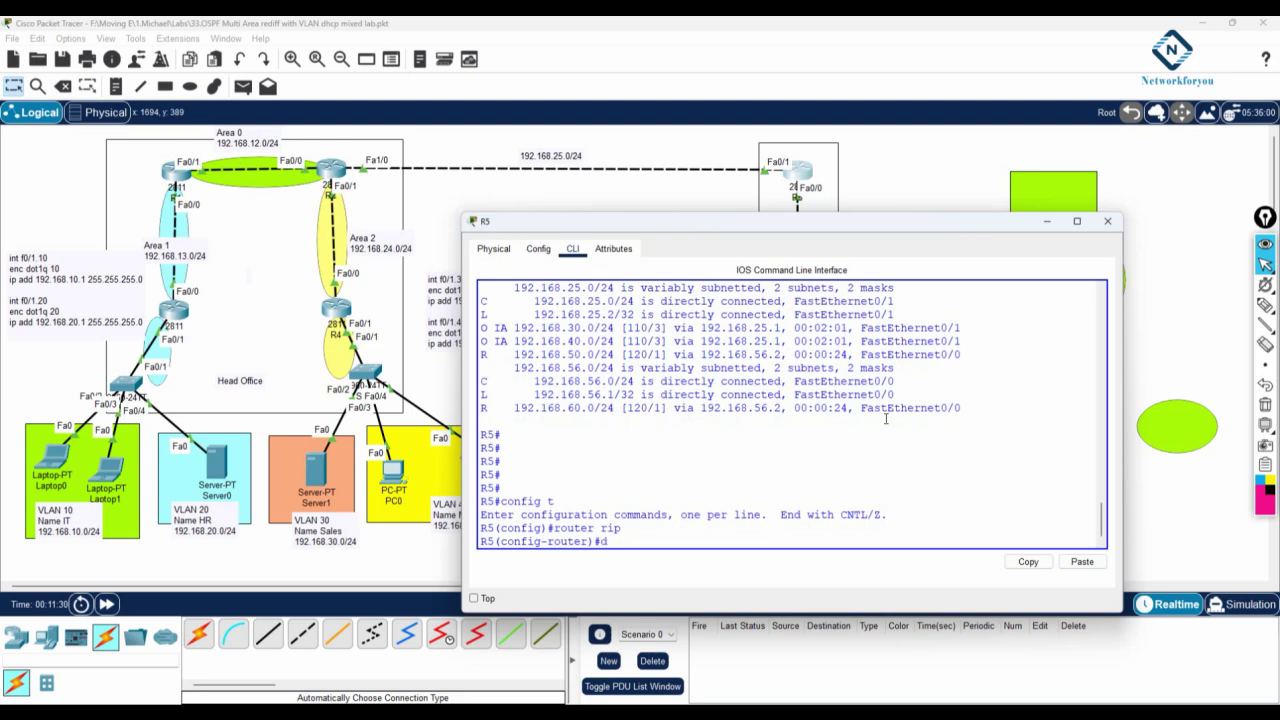
pyautogui.press('Tab')
pyautogui.write('fault-information')
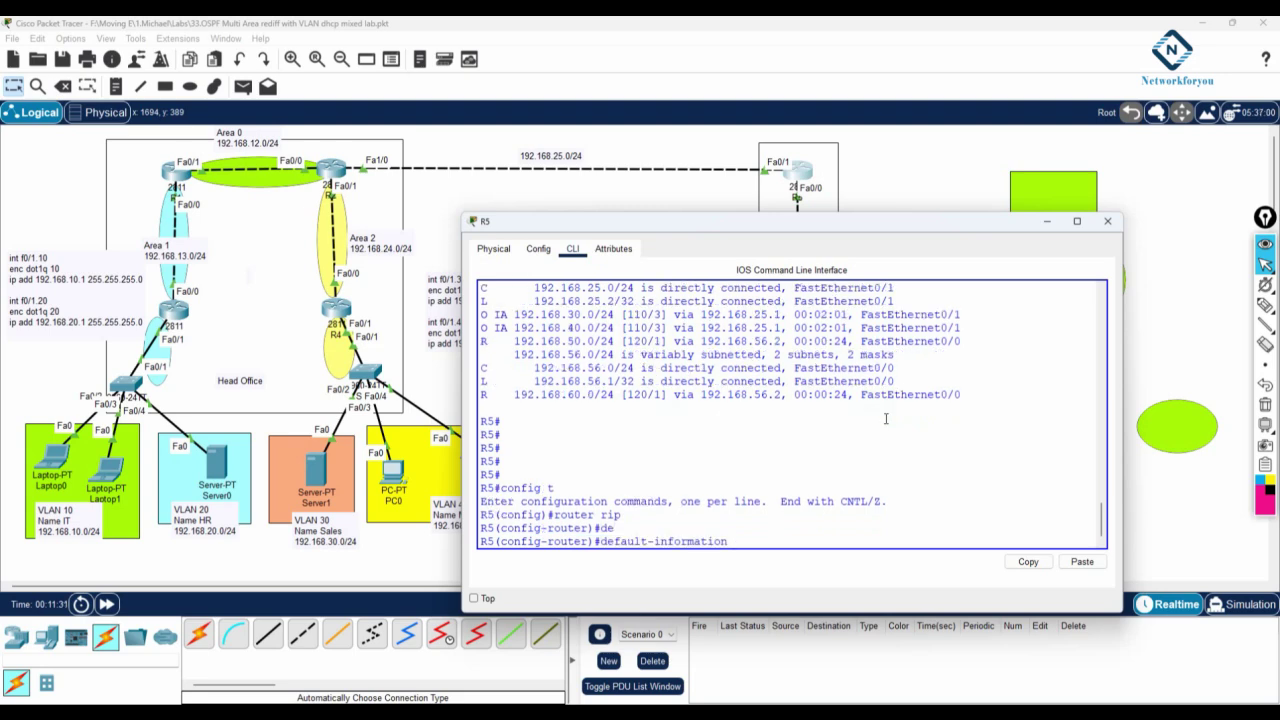
pyautogui.press('BackSpace')
pyautogui.press('BackSpace')
pyautogui.press('BackSpace')
pyautogui.press('BackSpace')
pyautogui.press('BackSpace')
pyautogui.press('BackSpace')
pyautogui.press('BackSpace')
pyautogui.press('BackSpace')
pyautogui.press('BackSpace')
pyautogui.press('BackSpace')
pyautogui.press('BackSpace')
pyautogui.press('BackSpace')
pyautogui.press('BackSpace')
pyautogui.press('BackSpace')
pyautogui.press('BackSpace')
pyautogui.press('BackSpace')
pyautogui.write('d')
pyautogui.press('Tab')
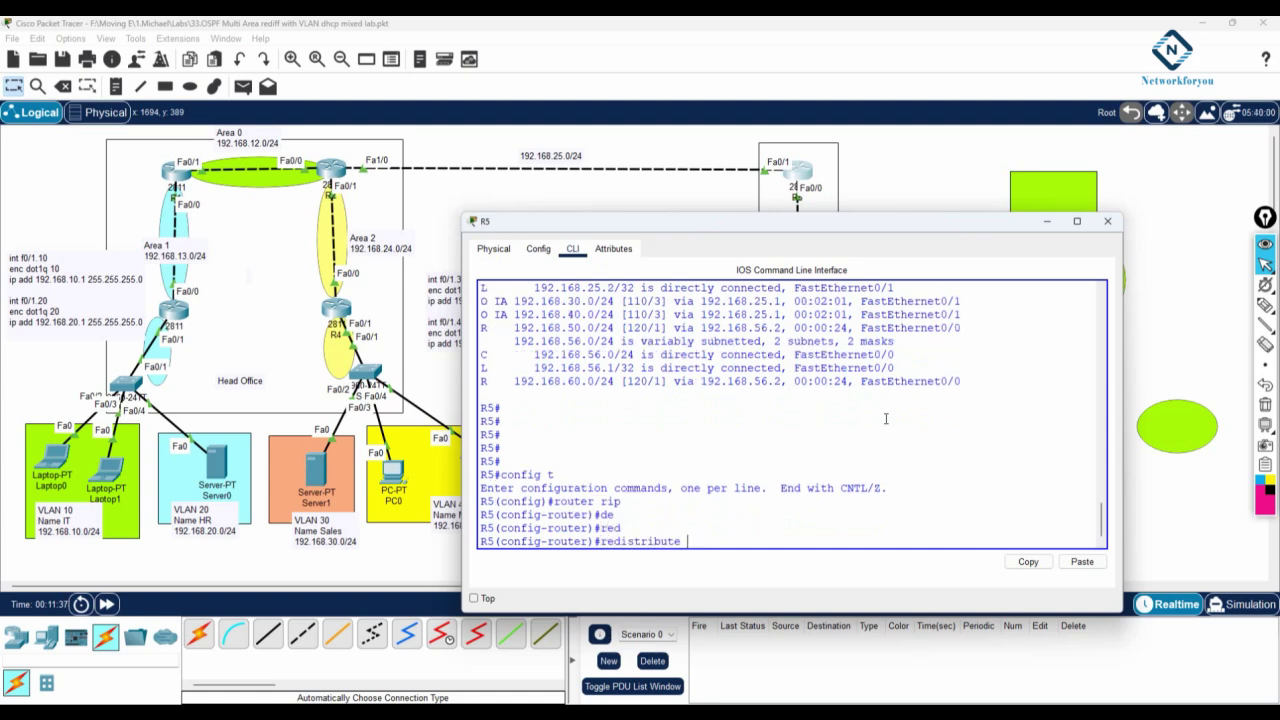
pyautogui.write('o')
pyautogui.press('Tab')
pyautogui.press('BackSpace')
pyautogui.press('BackSpace')
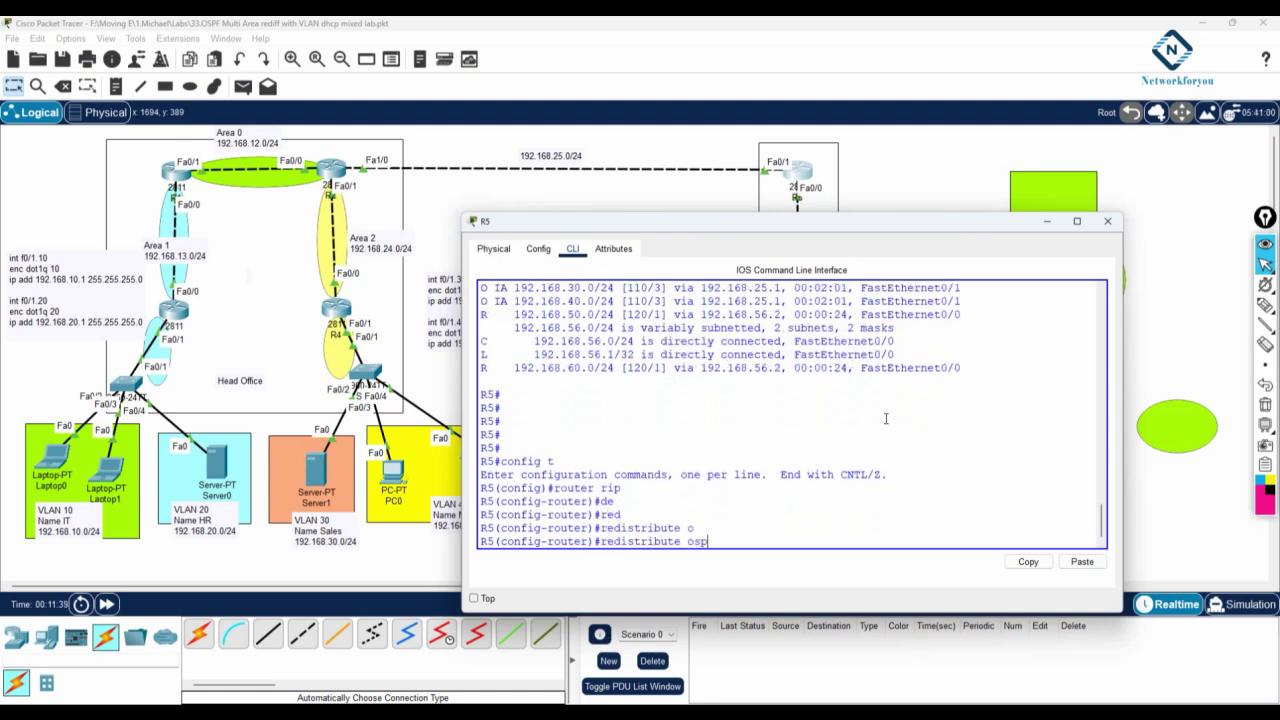
pyautogui.write('?')
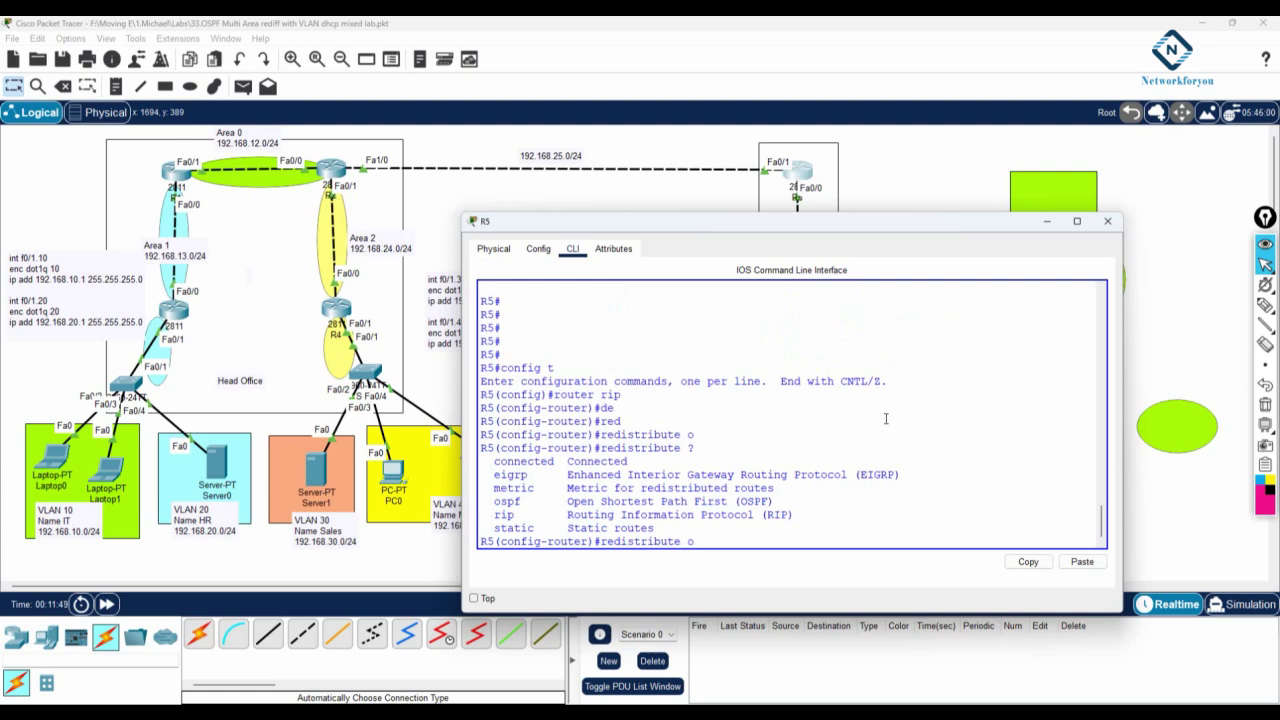
# Complete redistribute ospf 1 metric 1 under RIP and exit router configuration.
pyautogui.write('s')
pyautogui.press('Tab')
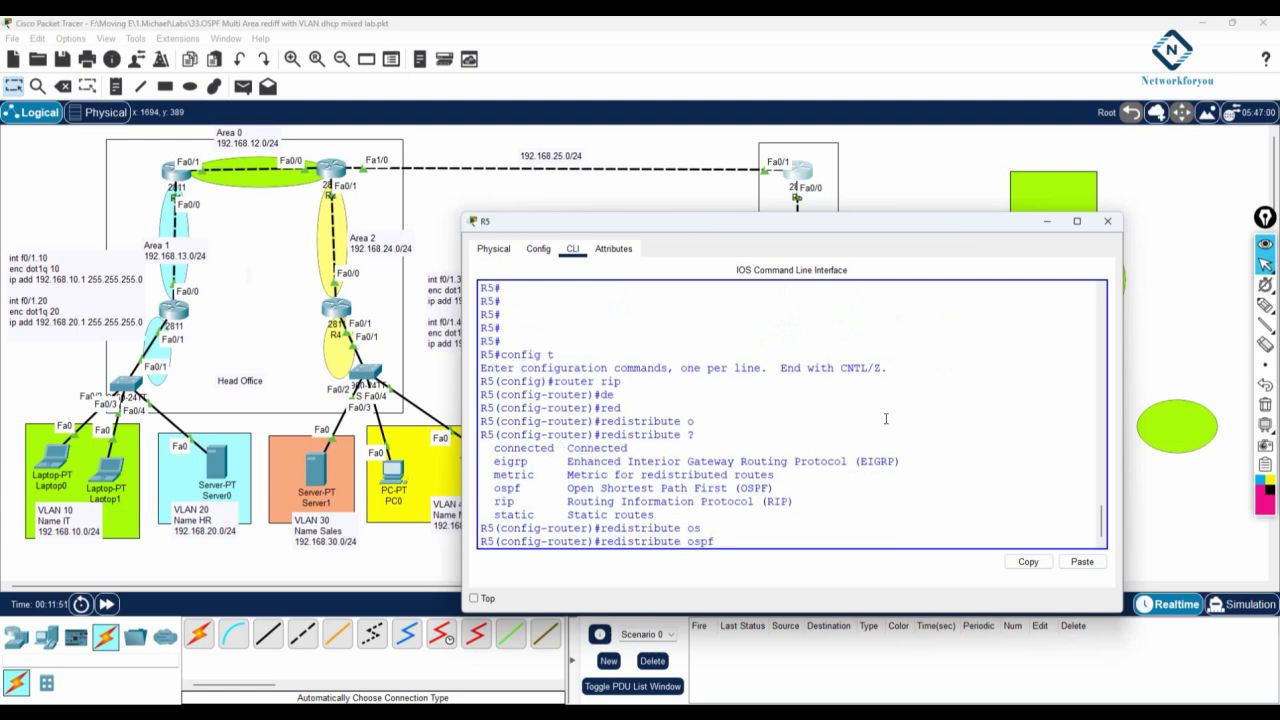
pyautogui.write('?')
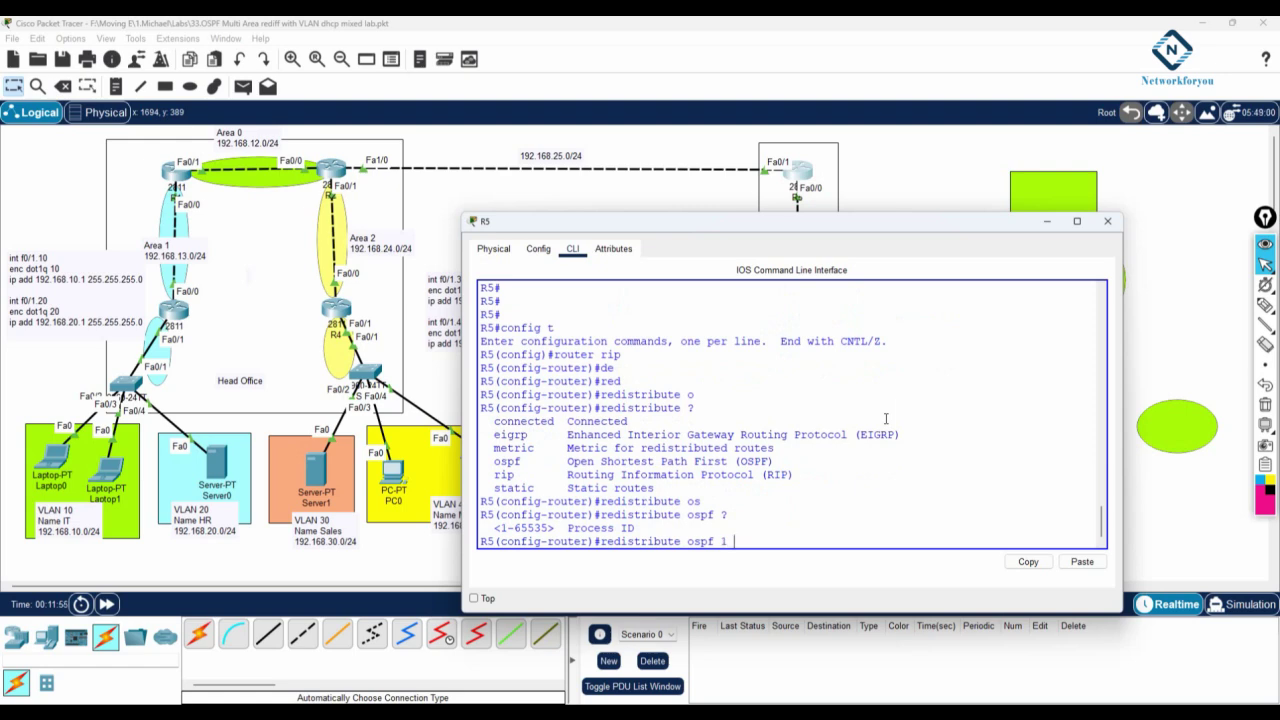
pyautogui.press('BackSpace')
pyautogui.press('BackSpace')
pyautogui.write('?')
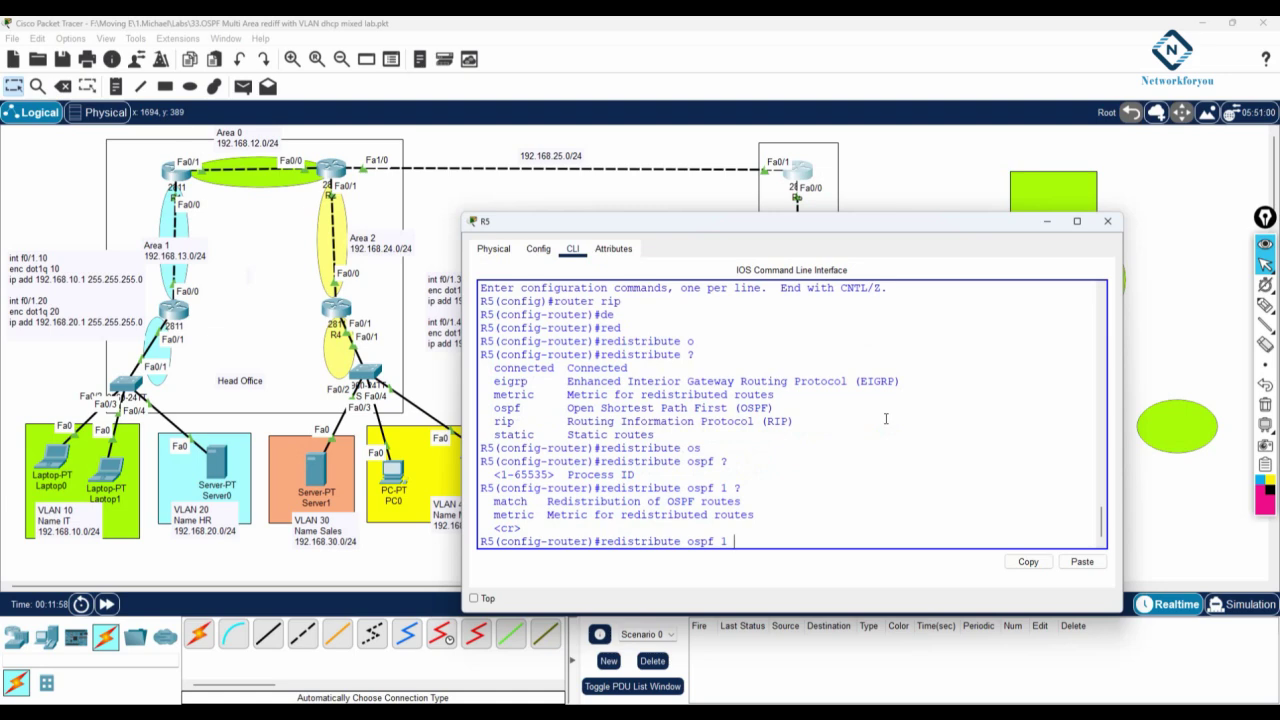
pyautogui.write('met')
pyautogui.press('Tab')
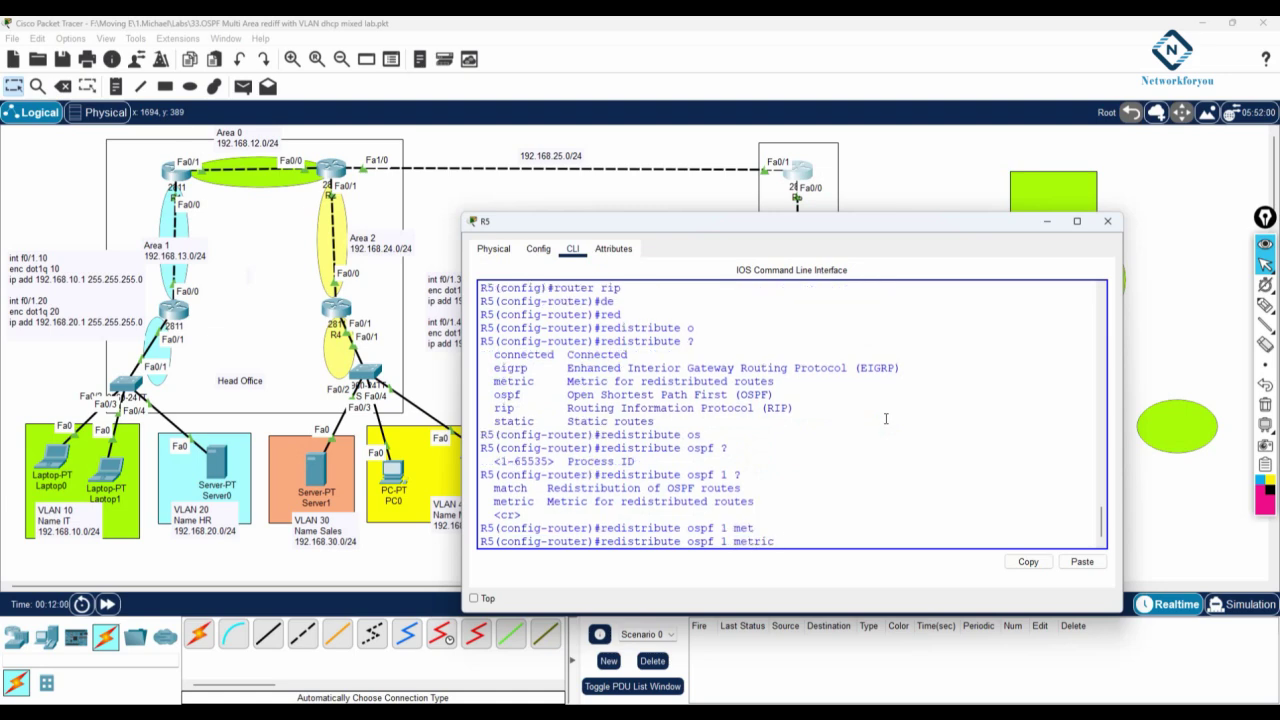
pyautogui.write('?')
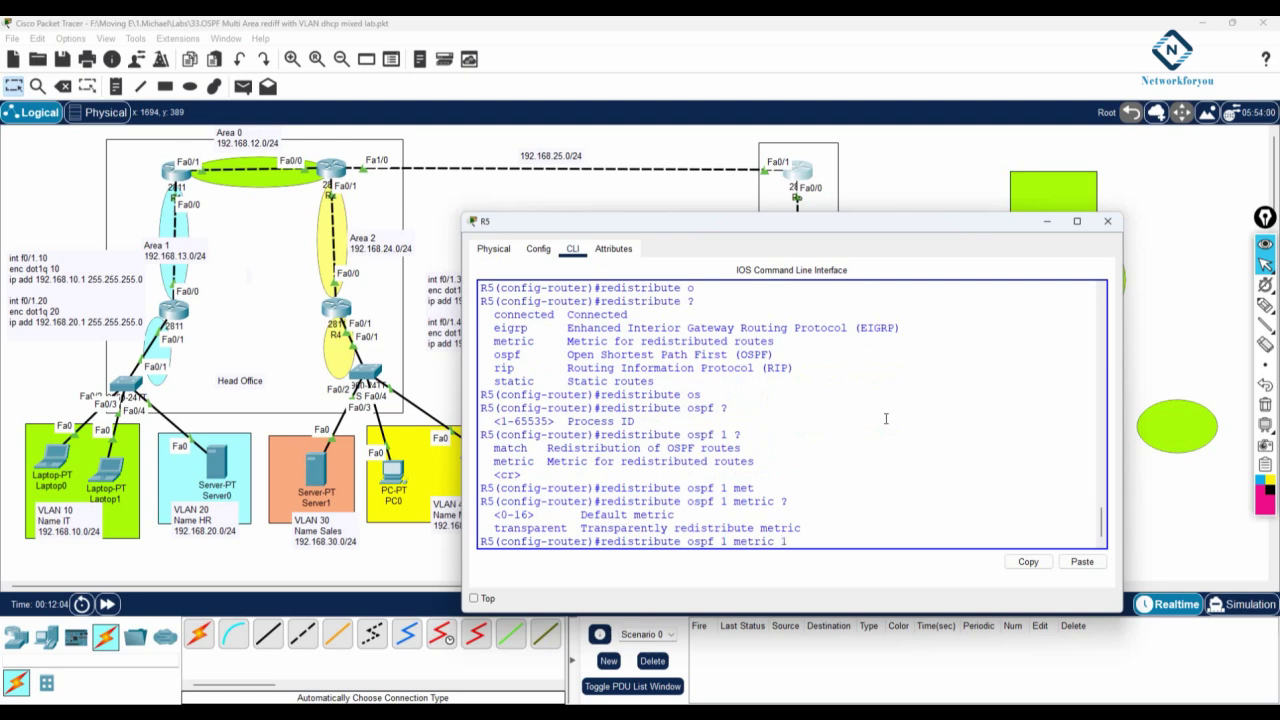
pyautogui.press('Return')
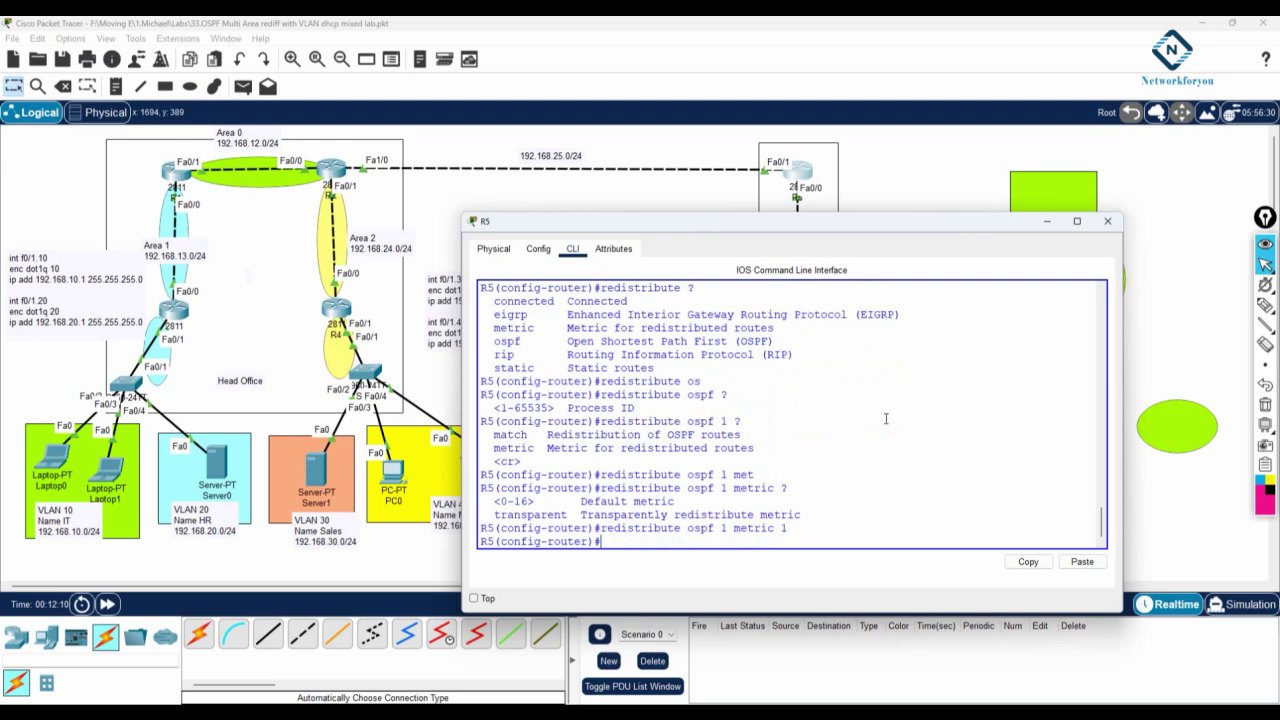
pyautogui.write('exit')
pyautogui.press('Return')
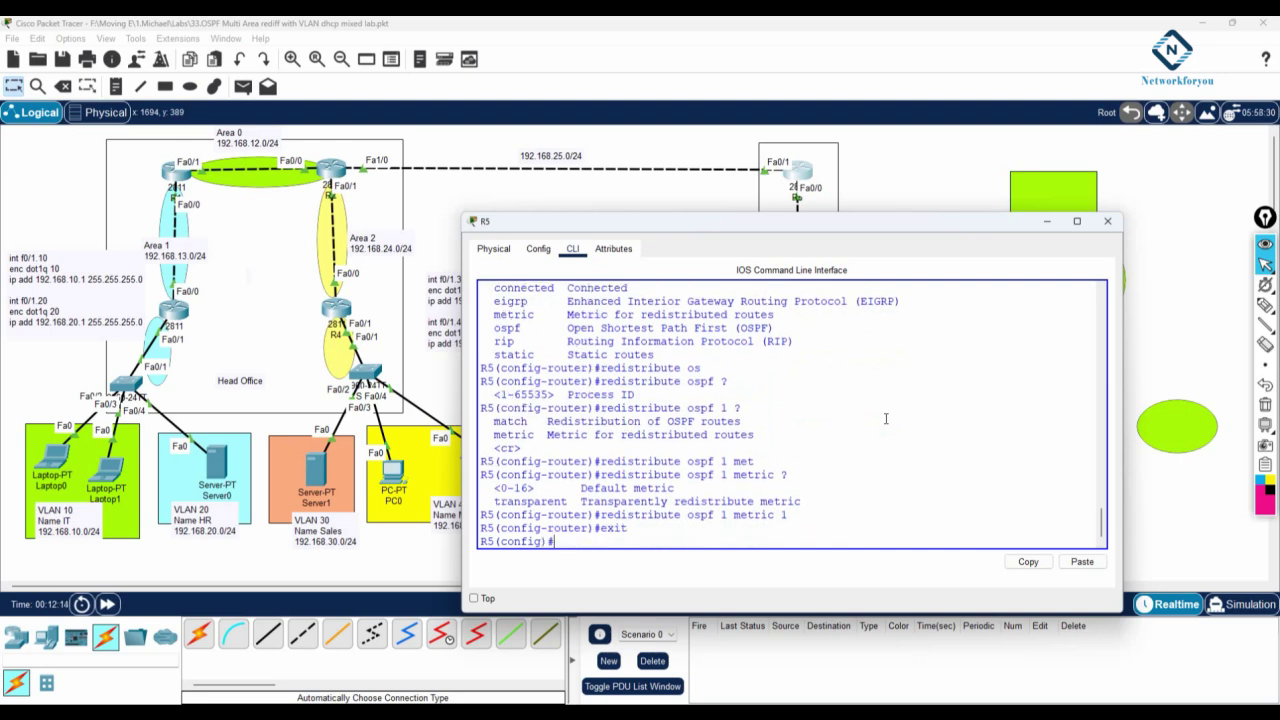
# Under router ospf 1 on R5, enter redistribute rip subnets and highlight the subnets keyword.
pyautogui.write('router osp')
pyautogui.press('Tab')
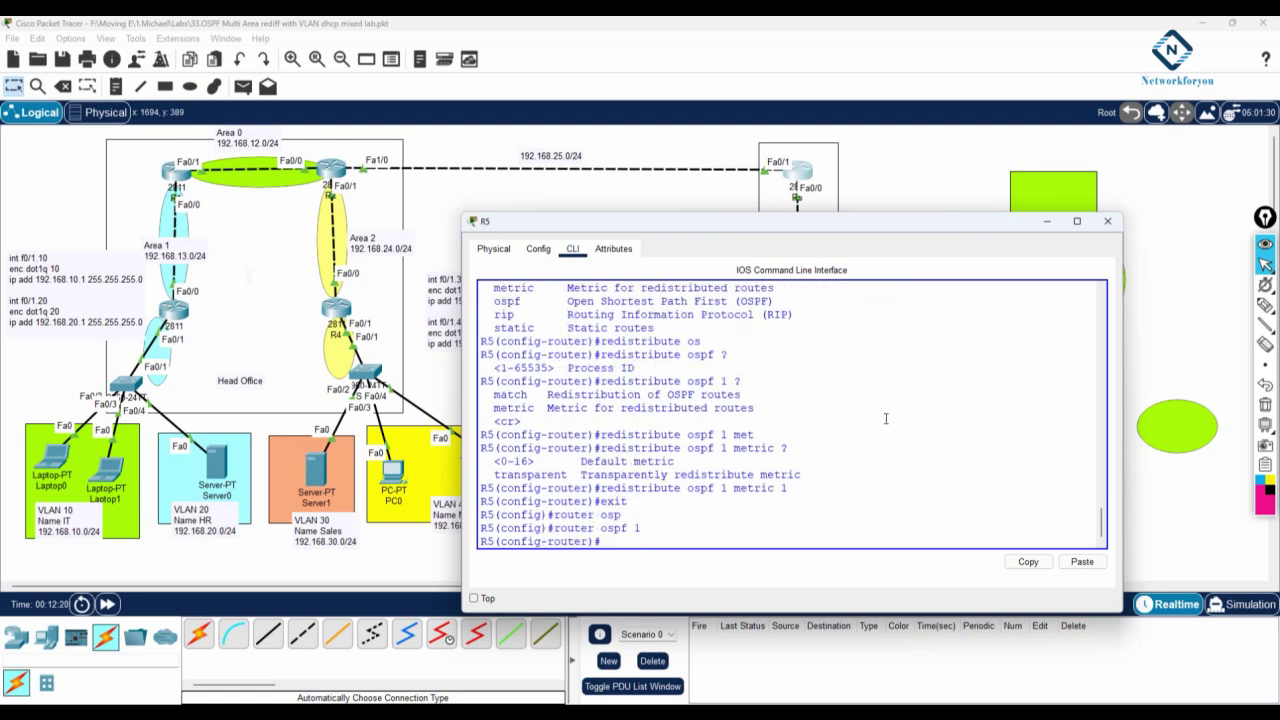
pyautogui.write('red')
pyautogui.press('Tab')
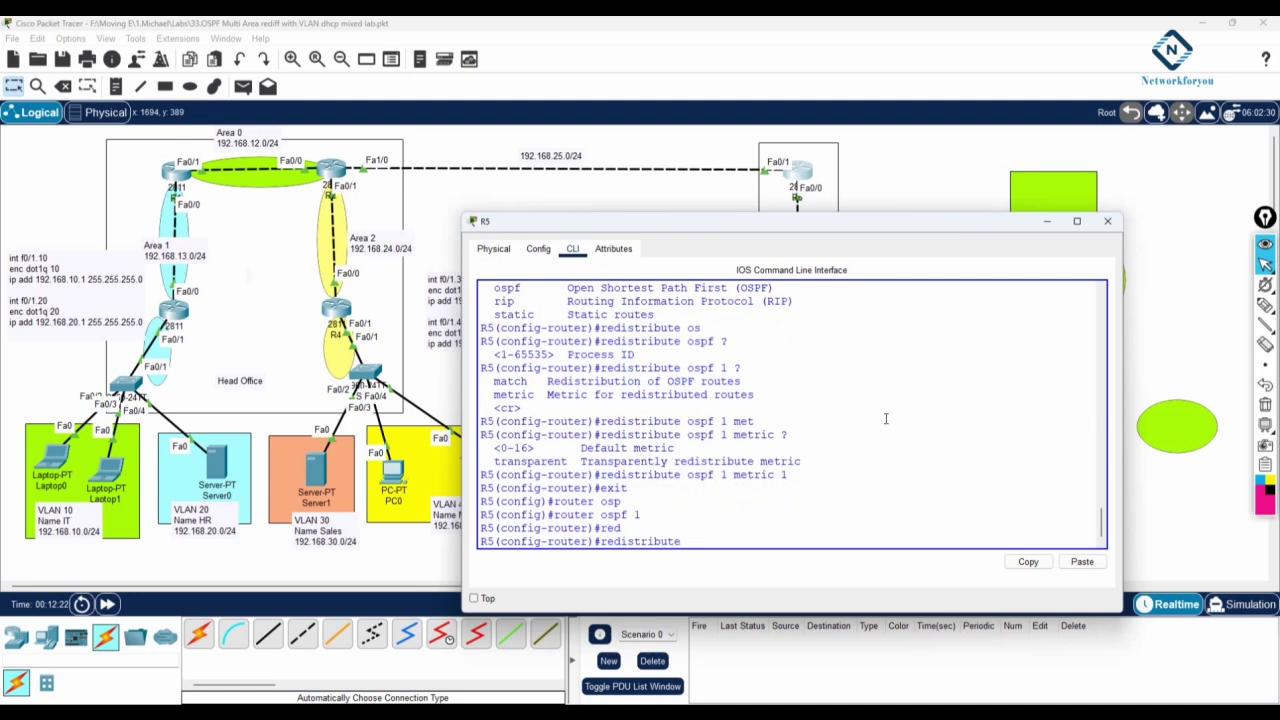
pyautogui.write('ri')
pyautogui.press('Tab')
pyautogui.write('s')
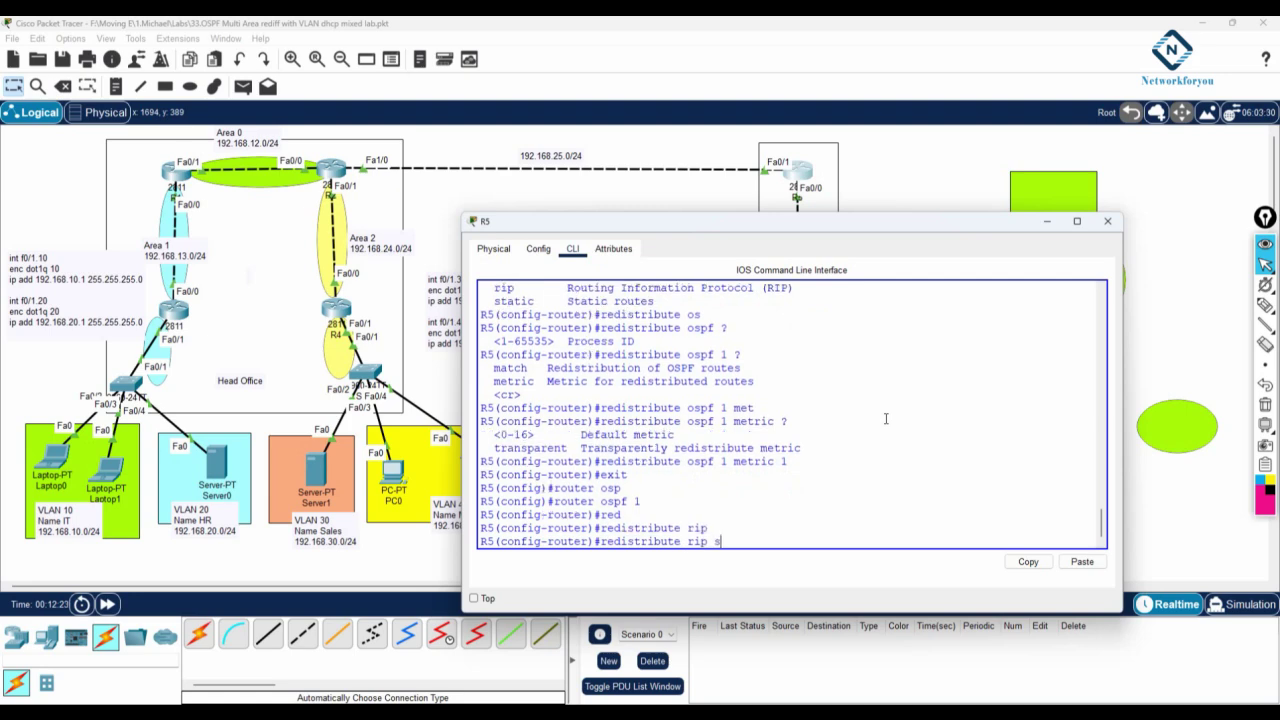
pyautogui.write('u')
pyautogui.press('Tab')
pyautogui.press('Return')
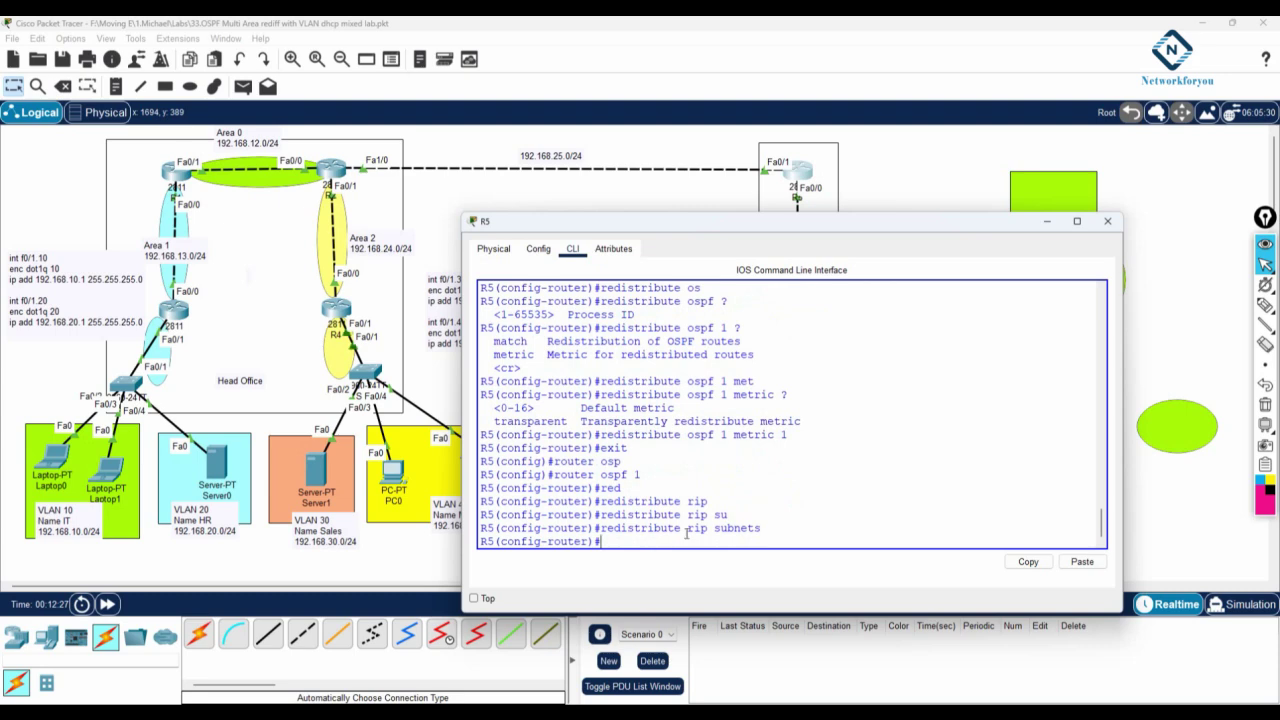
pyautogui.moveTo(768, 528); pyautogui.dragTo(716, 530)
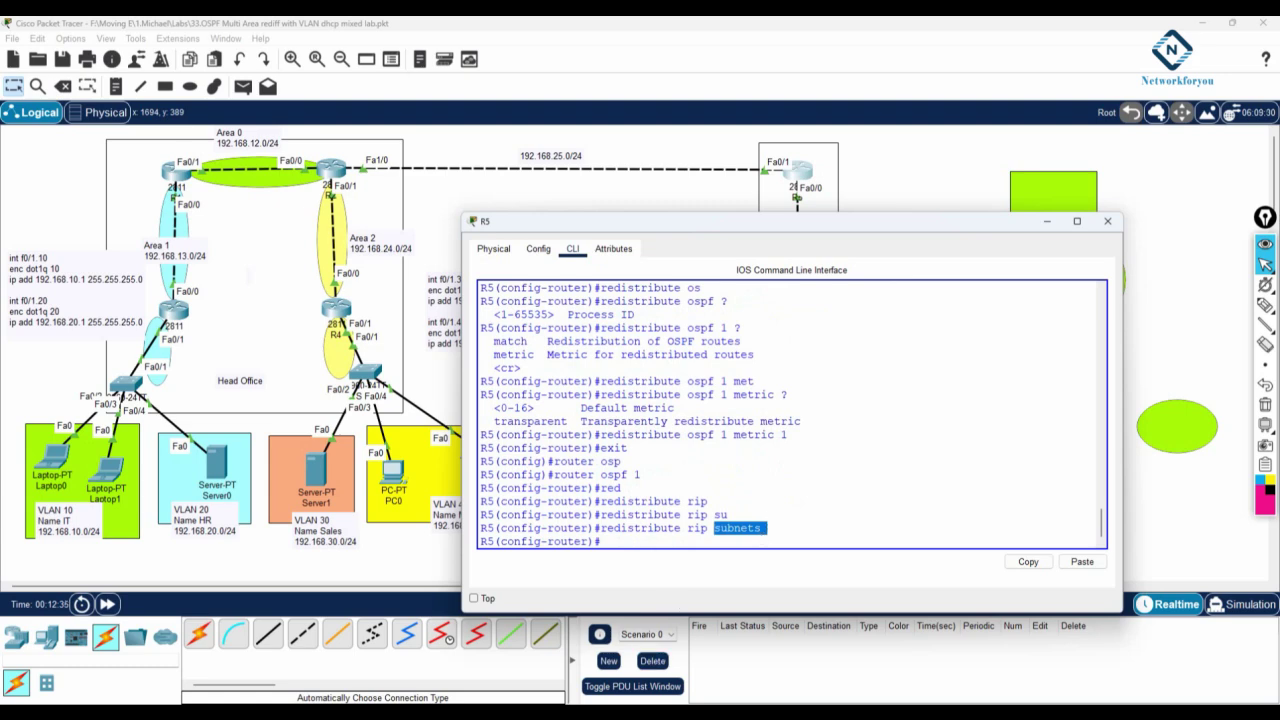
pyautogui.hotkey('alt', 'Tab')
# Add 'redistribute rip subnets' and 'redistribute ospf 1 metric 1' to the R5 notes and save.
pyautogui.click(1071, 486)
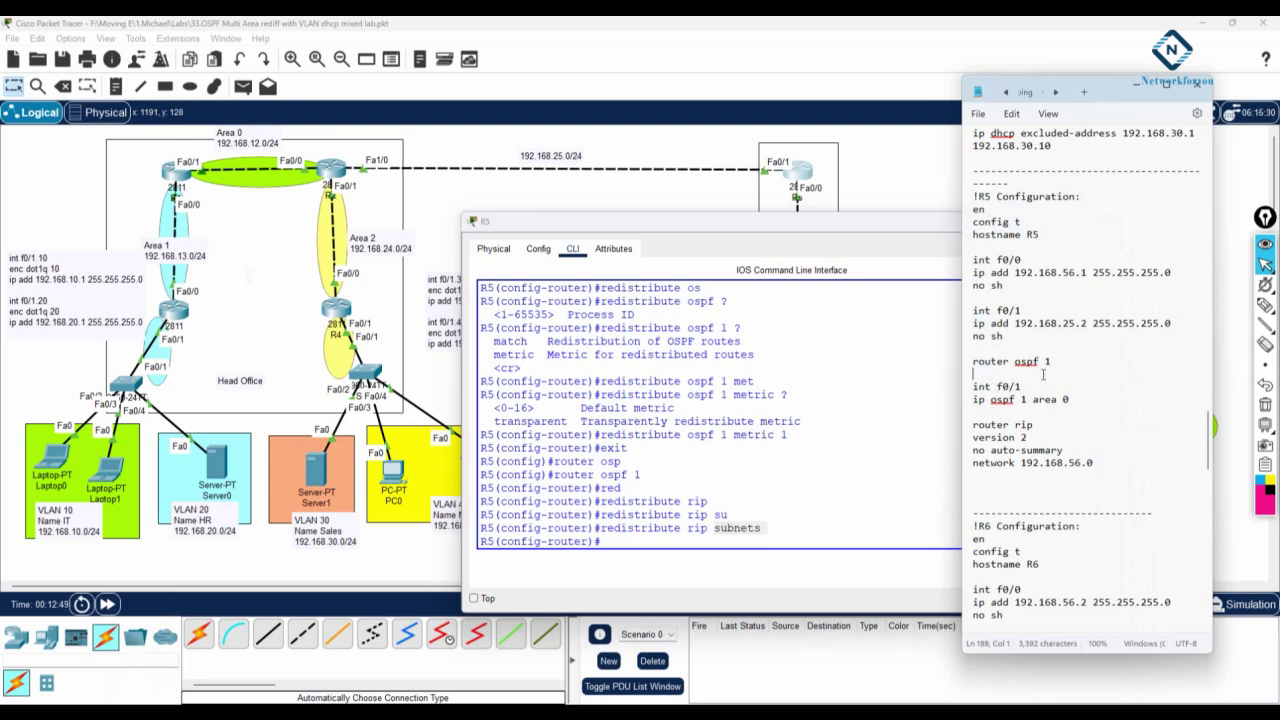
pyautogui.write('redistribute')
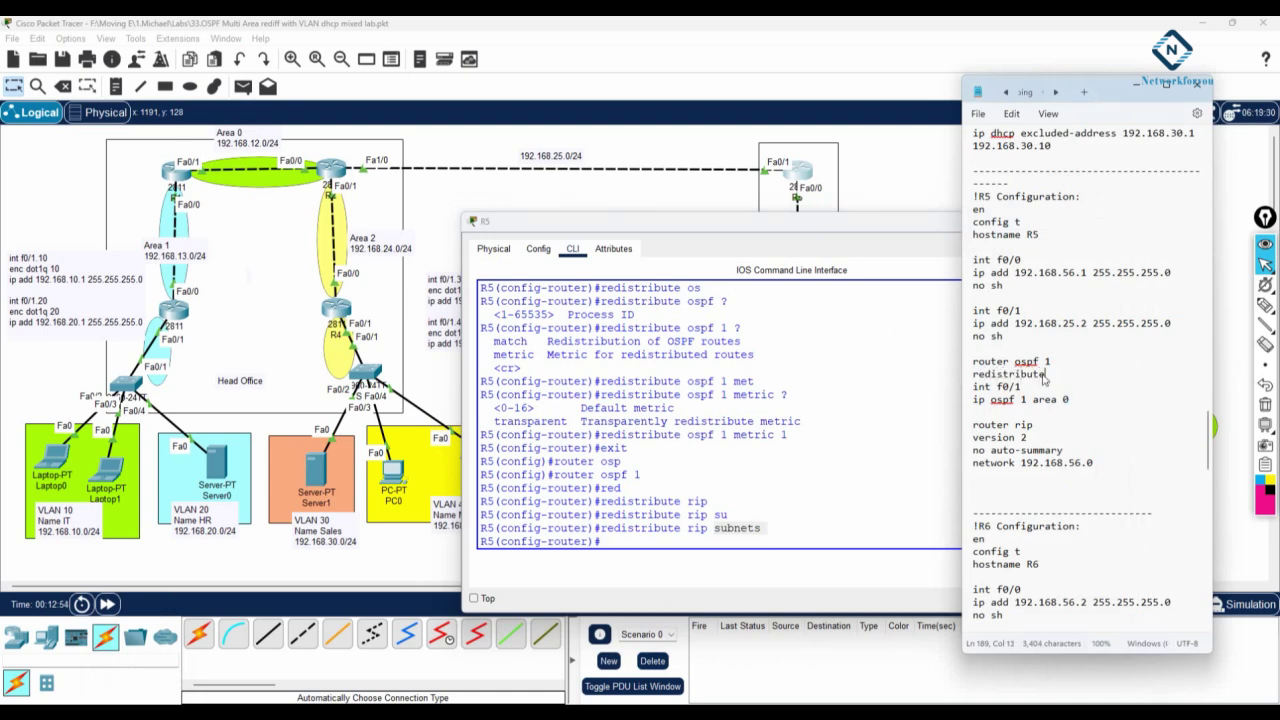
pyautogui.write(' rip subnets')
pyautogui.click(994, 474)
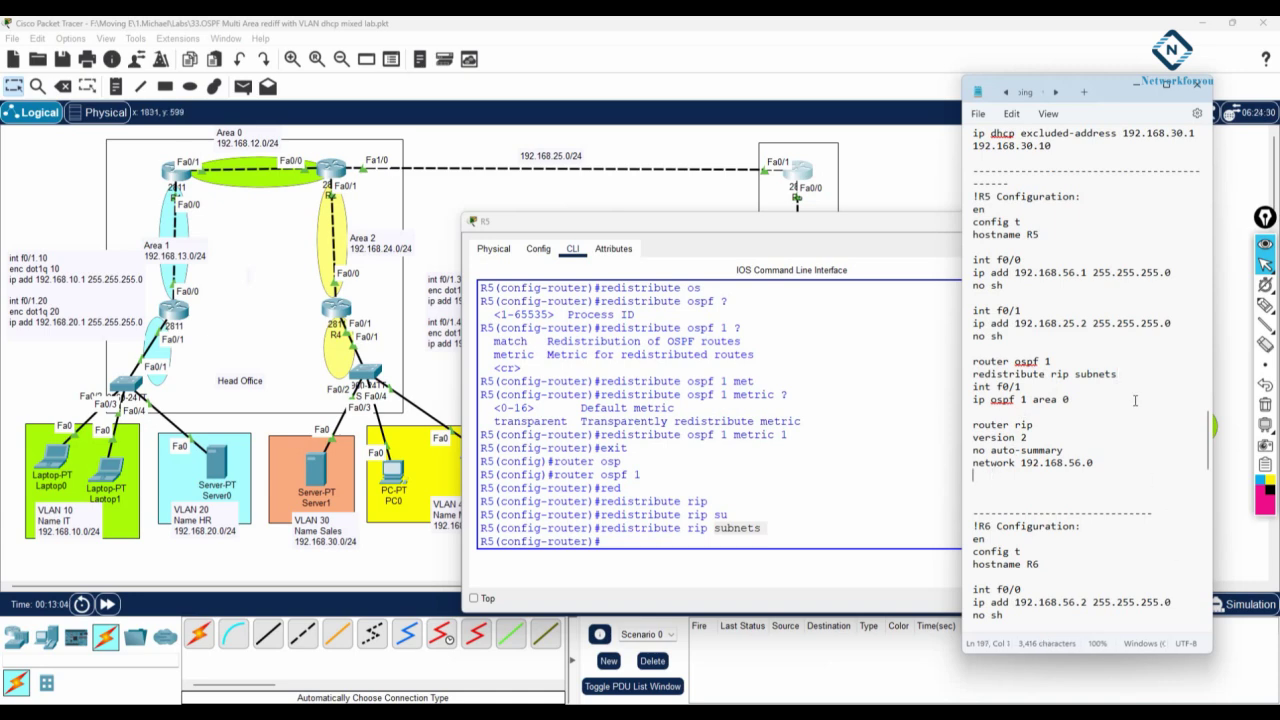
pyautogui.write('redistribut')
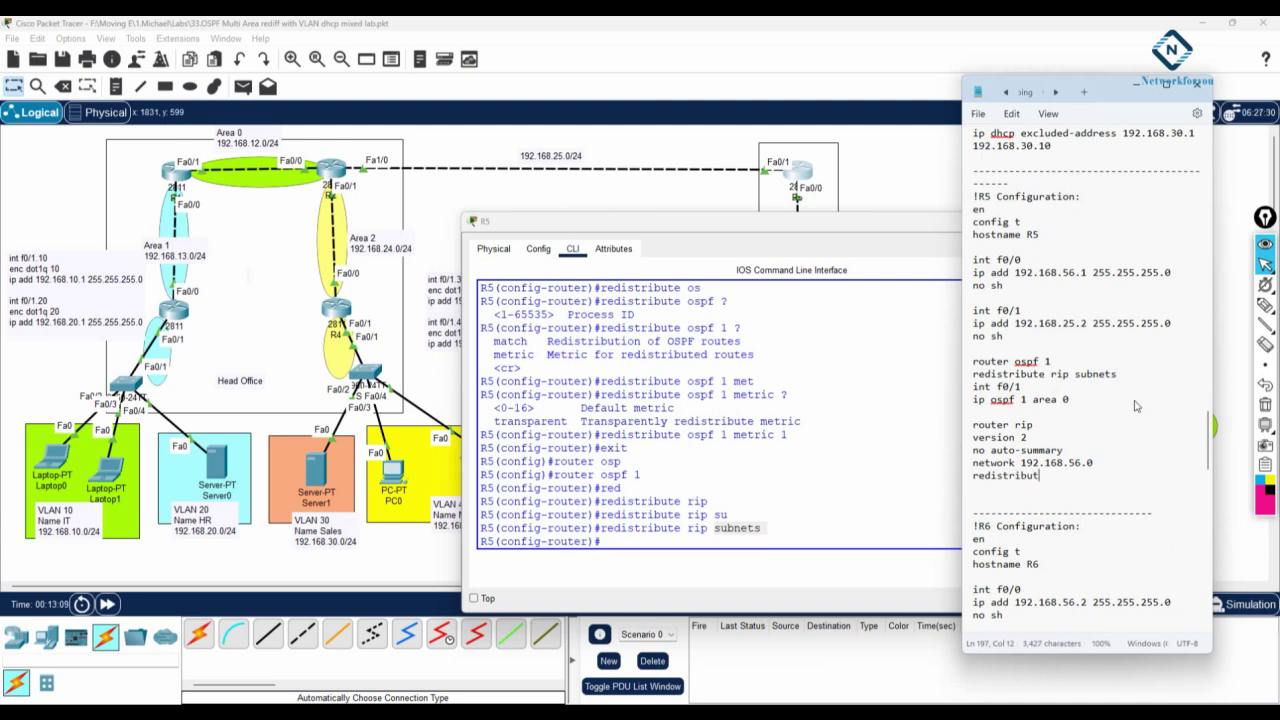
pyautogui.write('e ospf 1 metric 1')
pyautogui.moveTo(1134, 379); pyautogui.dragTo(973, 377)
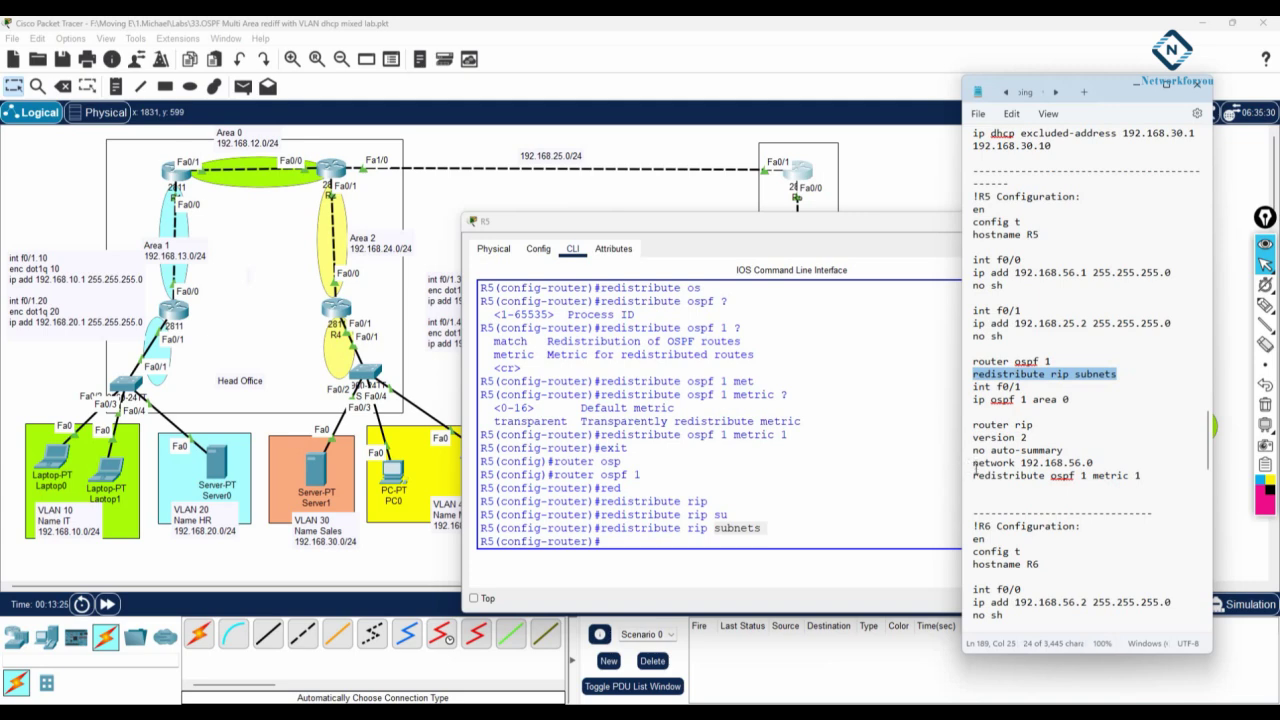
pyautogui.moveTo(973, 477); pyautogui.dragTo(1147, 481)
pyautogui.click(978, 113)
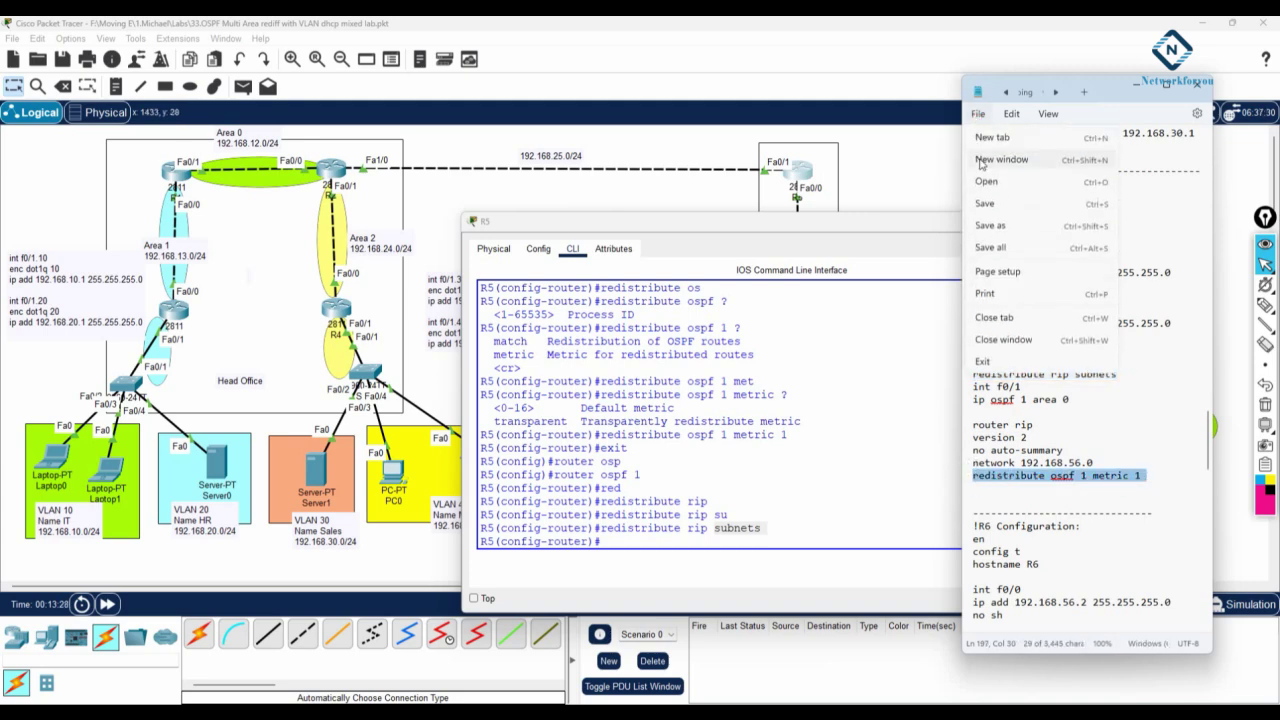
pyautogui.click(987, 205)
pyautogui.click(906, 363)
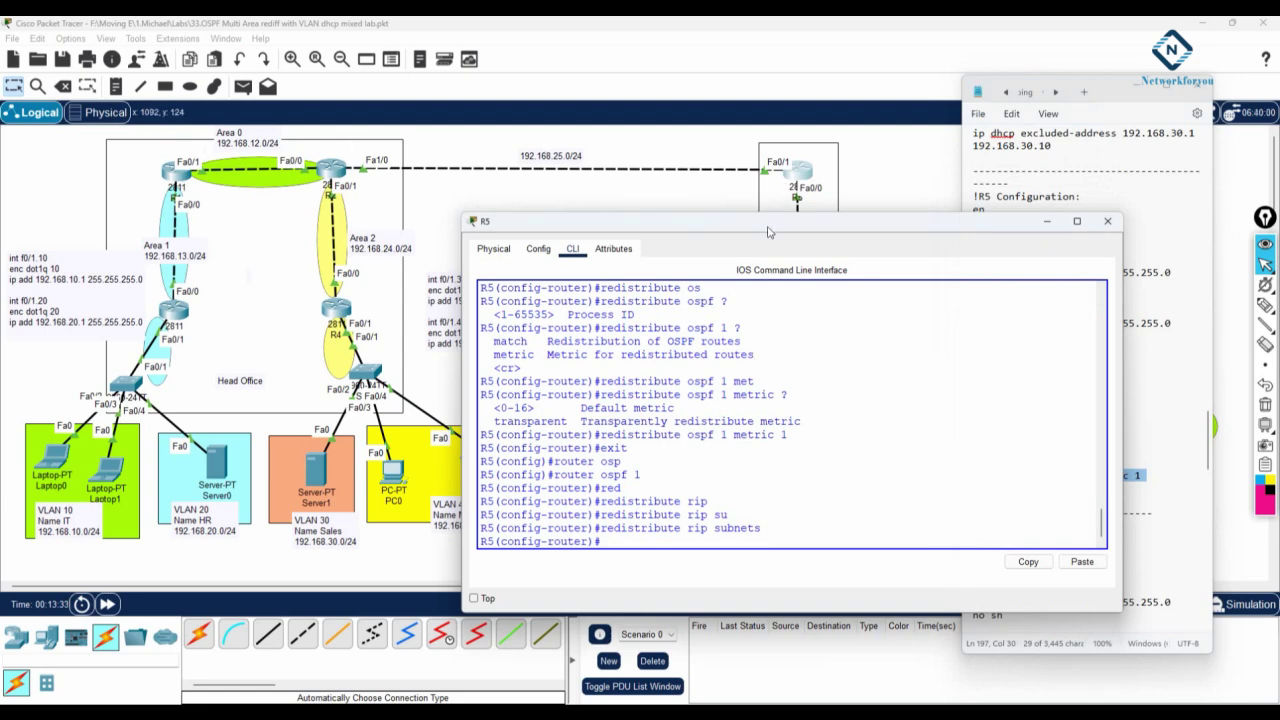
# On R6, run en and sh ip route to show OSPF networks learned via RIP from 192.168.56.1.
pyautogui.click(848, 193)
pyautogui.click(798, 311)
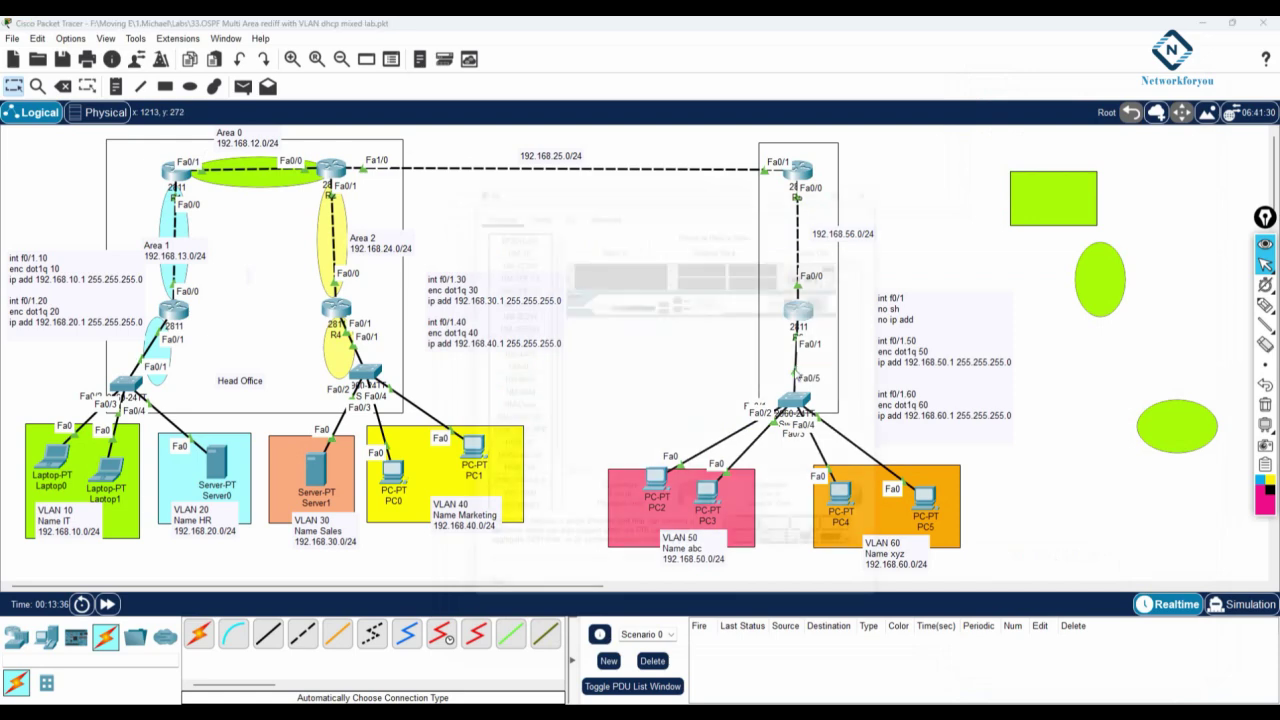
pyautogui.click(562, 194)
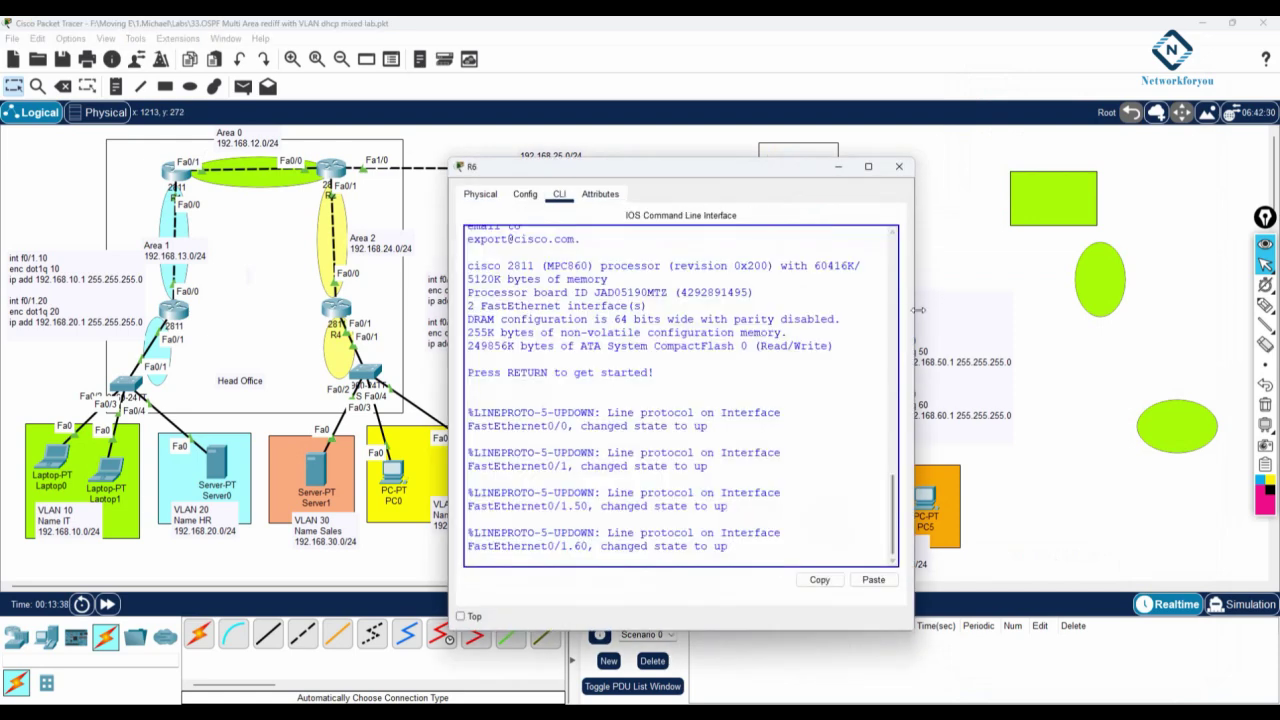
pyautogui.press('Return')
pyautogui.press('Return')
pyautogui.press('Return')
pyautogui.press('Return')
pyautogui.press('Return')
pyautogui.press('Return')
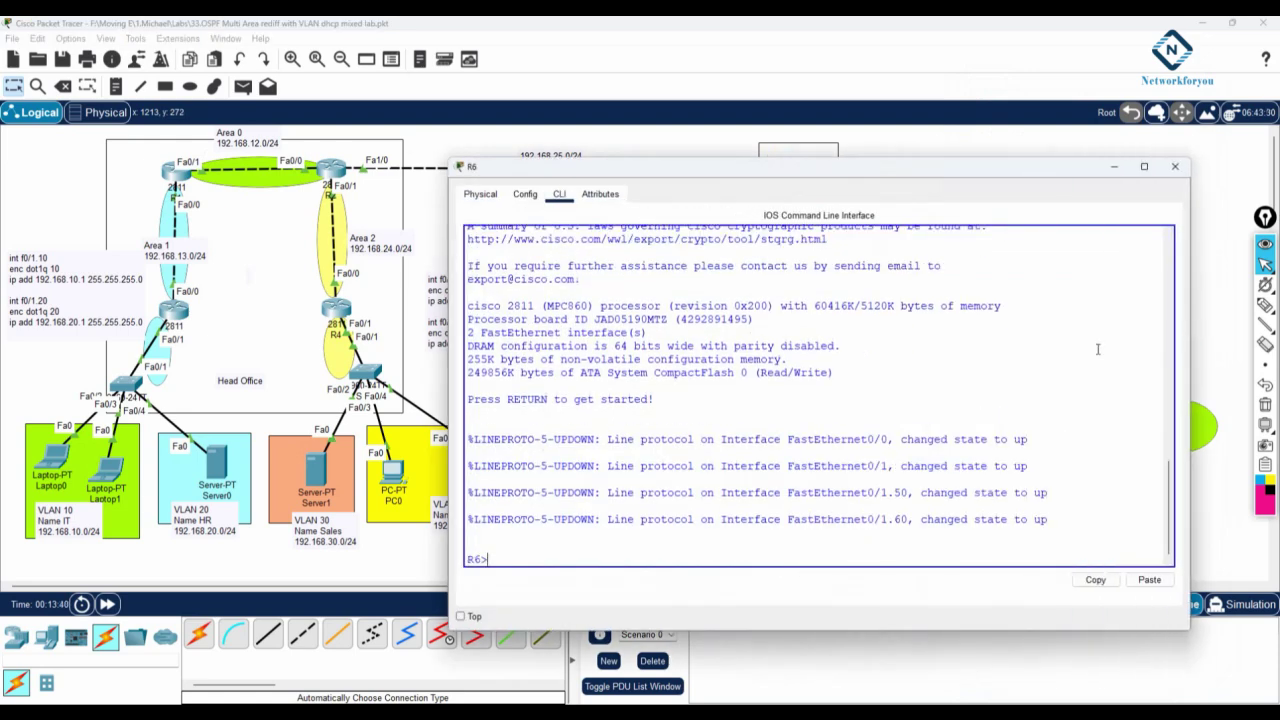
pyautogui.write('en')
pyautogui.press('Return')
pyautogui.write('s')
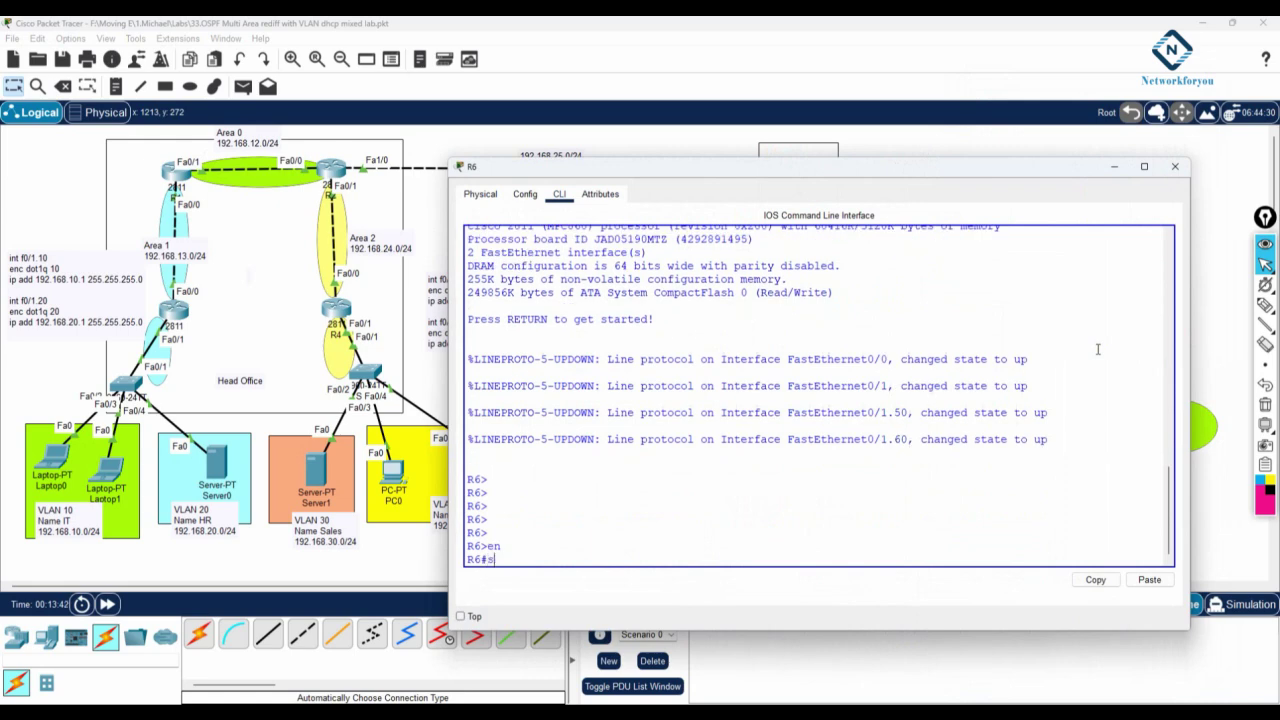
pyautogui.write('h ip route')
pyautogui.press('Return')
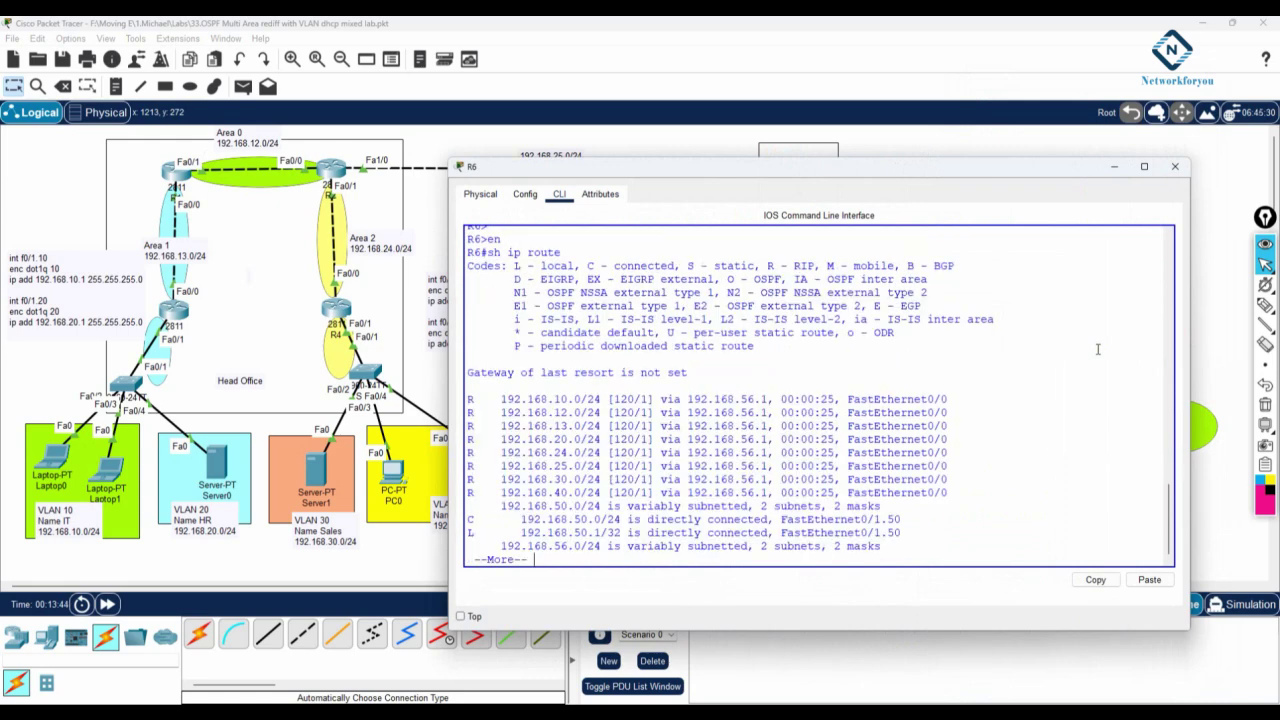
pyautogui.press('Return')
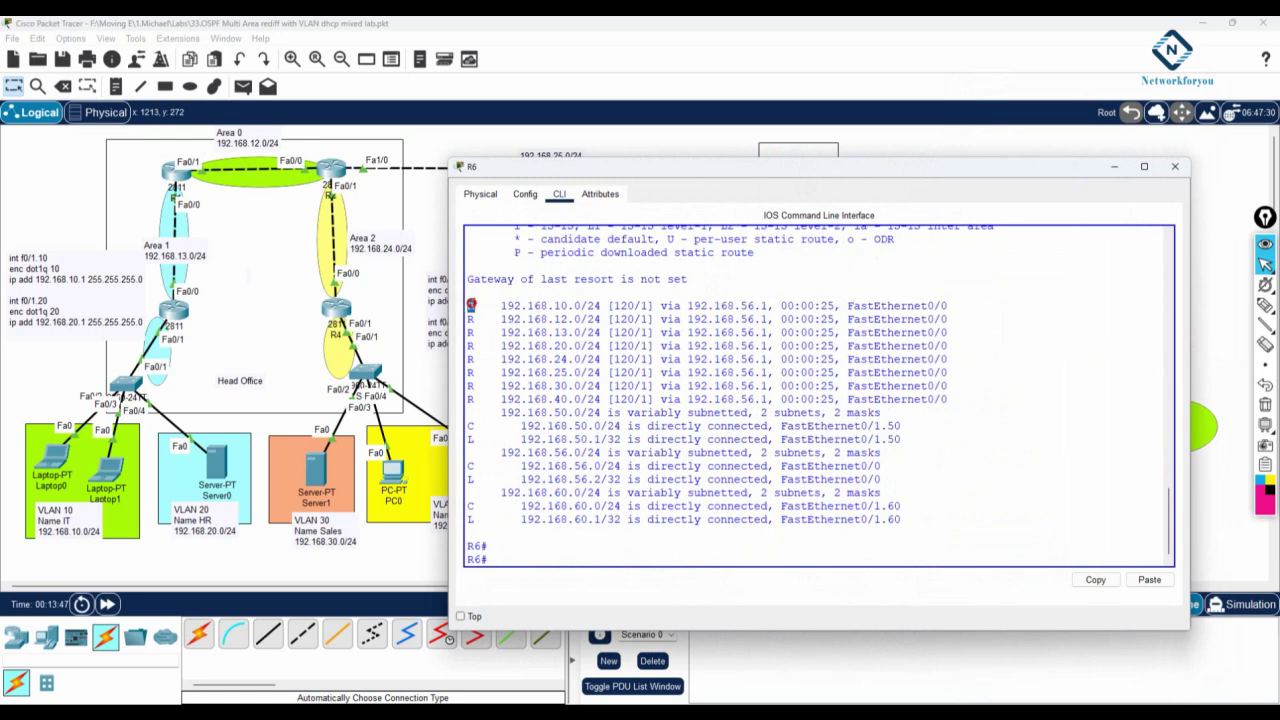
pyautogui.moveTo(471, 304); pyautogui.dragTo(962, 402)
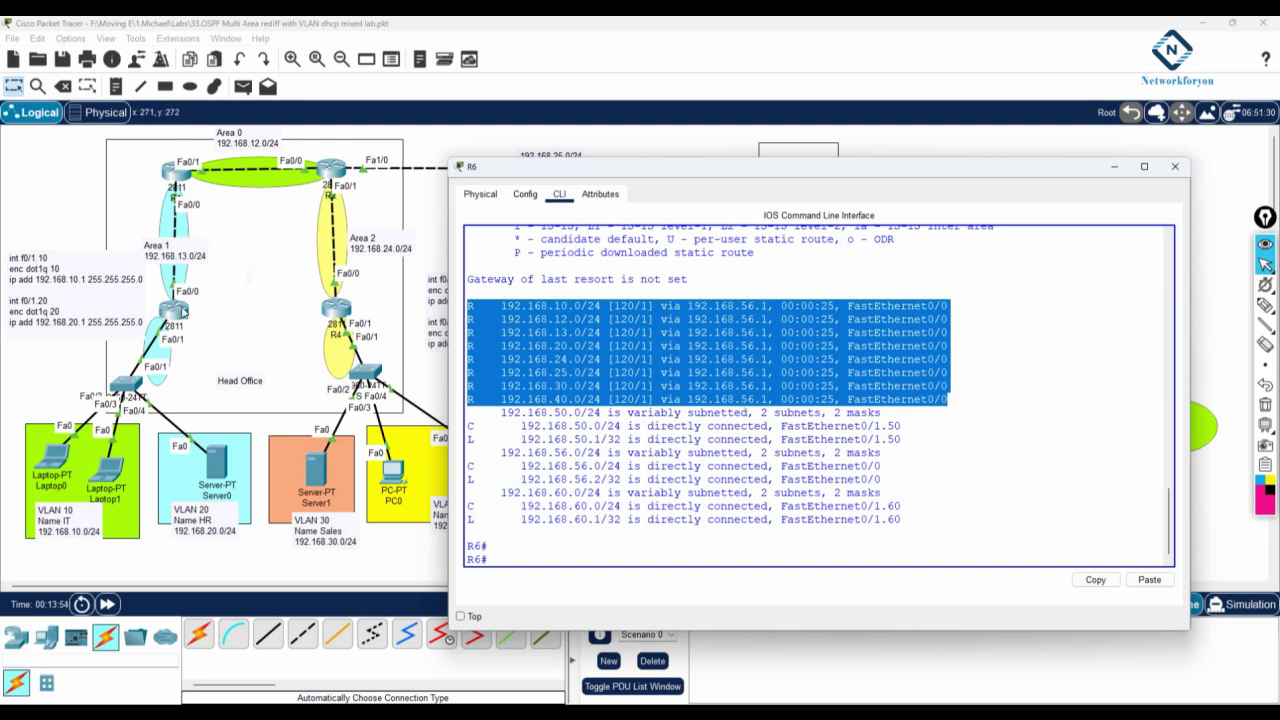
# Close R6's window and open R3's command line.
pyautogui.click(1175, 166)
pyautogui.click(741, 313)
pyautogui.click(559, 194)
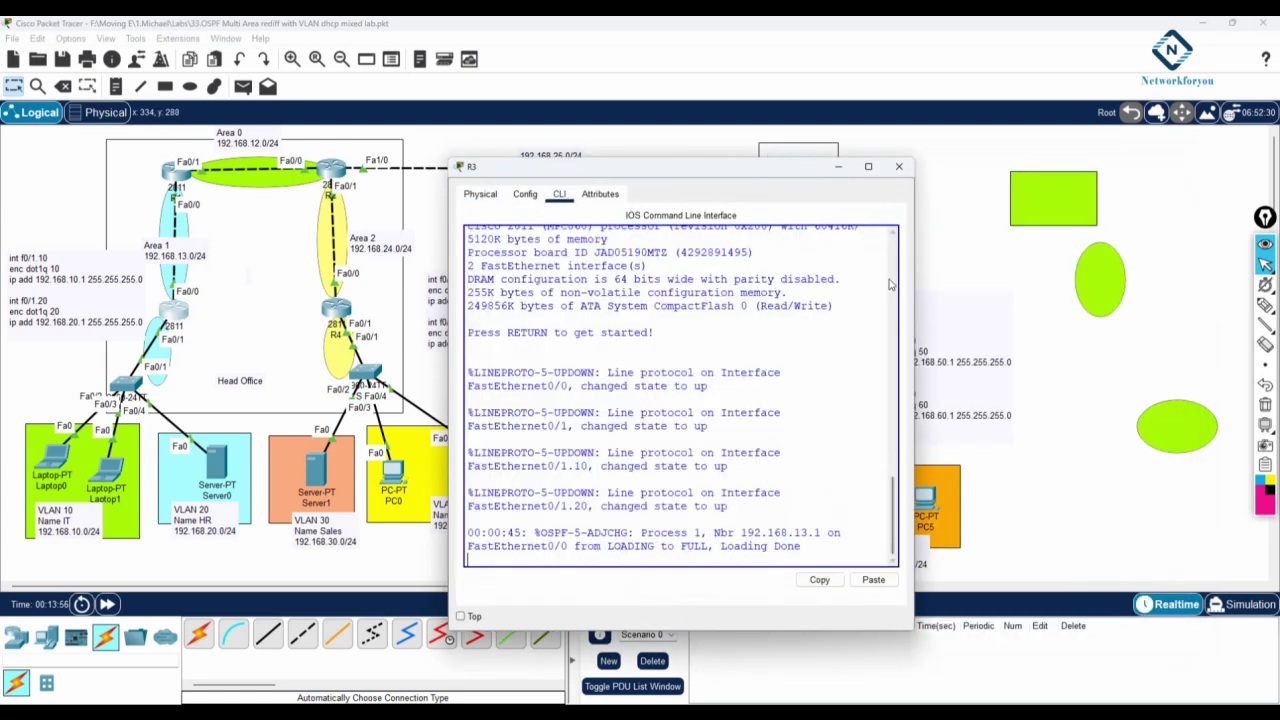
# Widen R3's console and display its routing table with en and sh ip route.
pyautogui.moveTo(913, 283); pyautogui.dragTo(1171, 300)
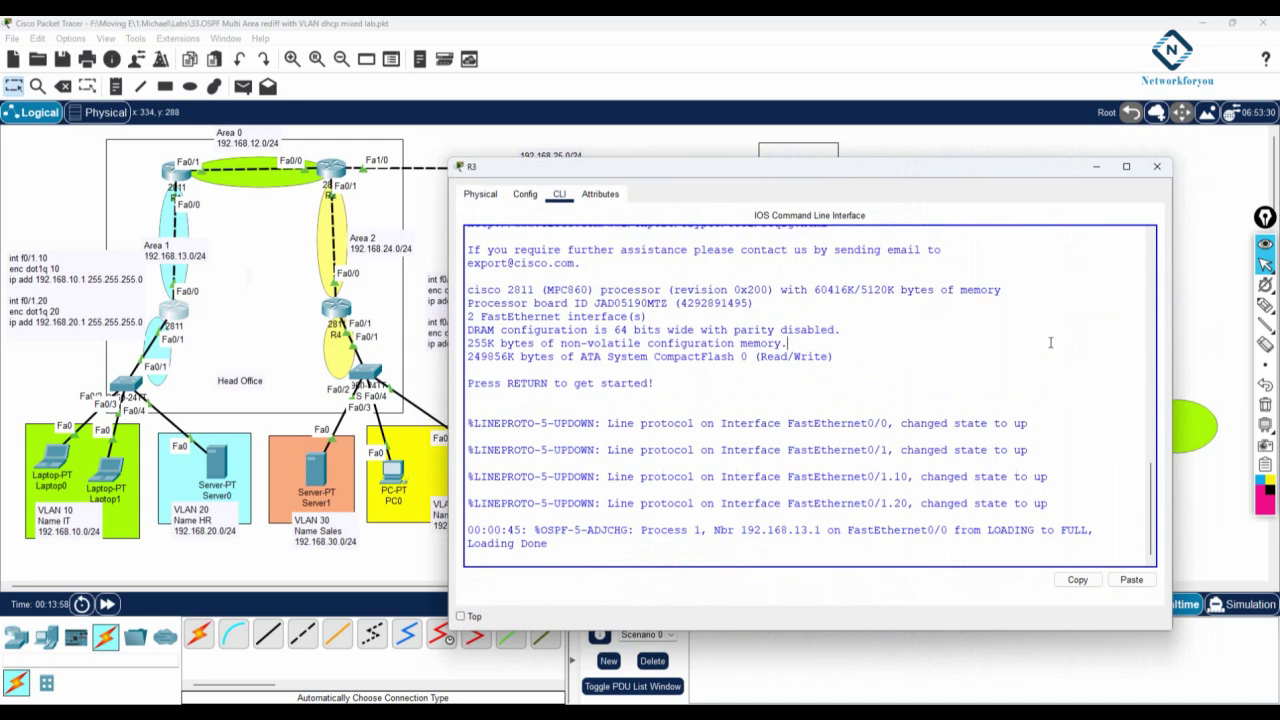
pyautogui.press('Return')
pyautogui.press('Return')
pyautogui.press('Return')
pyautogui.write('en')
pyautogui.press('Return')
pyautogui.write('s')
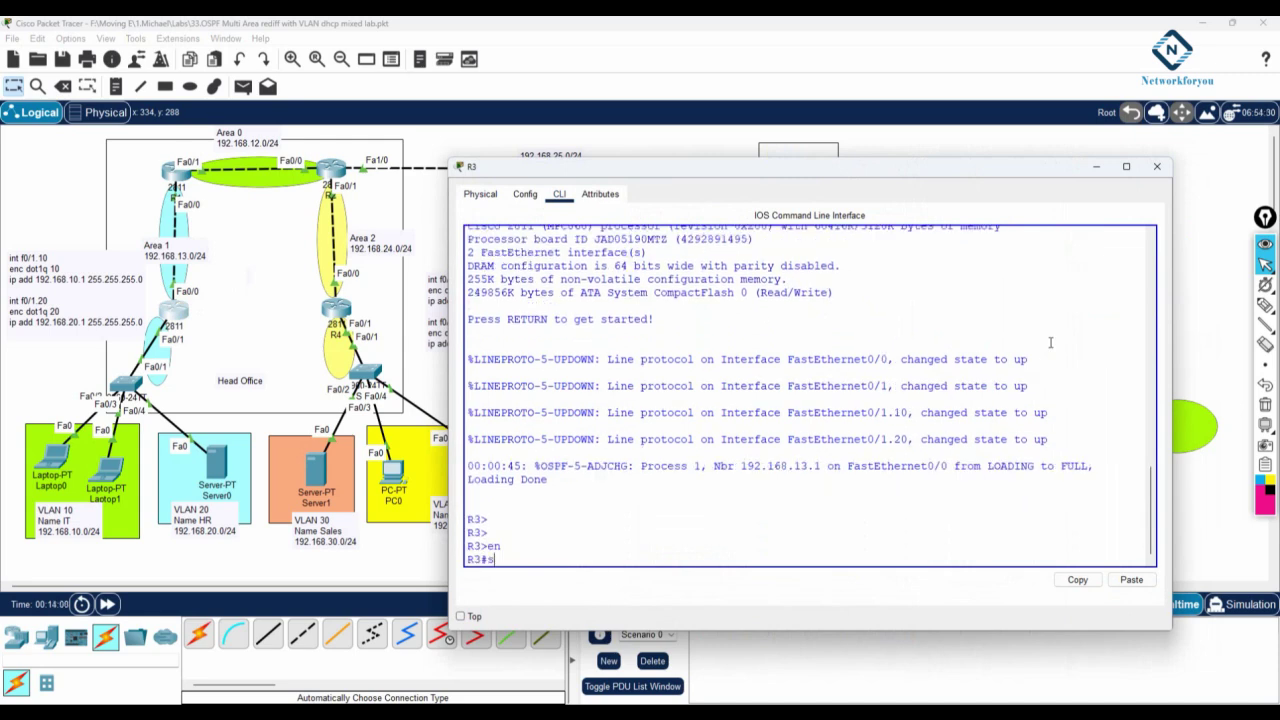
pyautogui.write('h ip route')
pyautogui.press('Return')
pyautogui.press('Return')
pyautogui.press('Return')
pyautogui.press('Return')
pyautogui.press('Return')
pyautogui.press('Return')
pyautogui.press('Return')
pyautogui.press('Return')
pyautogui.press('Return')
pyautogui.press('Return')
pyautogui.press('Return')
pyautogui.press('Return')
pyautogui.press('Return')
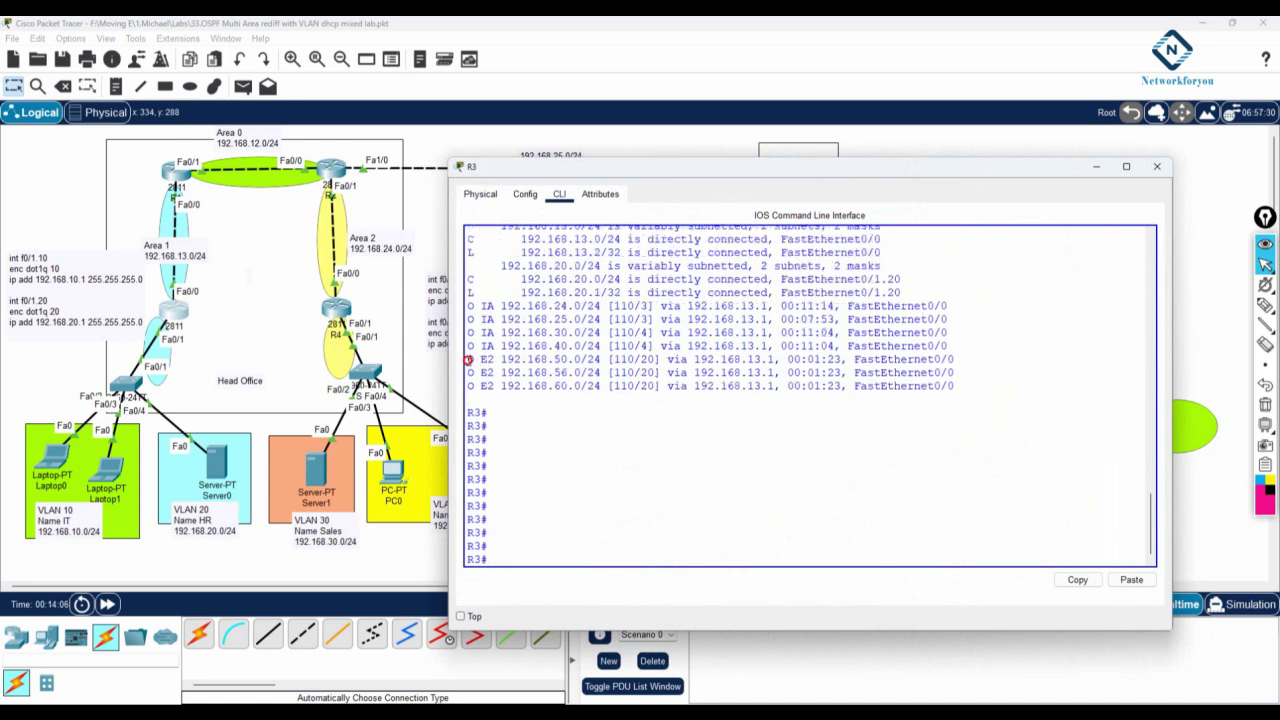
pyautogui.moveTo(466, 359); pyautogui.dragTo(997, 382)
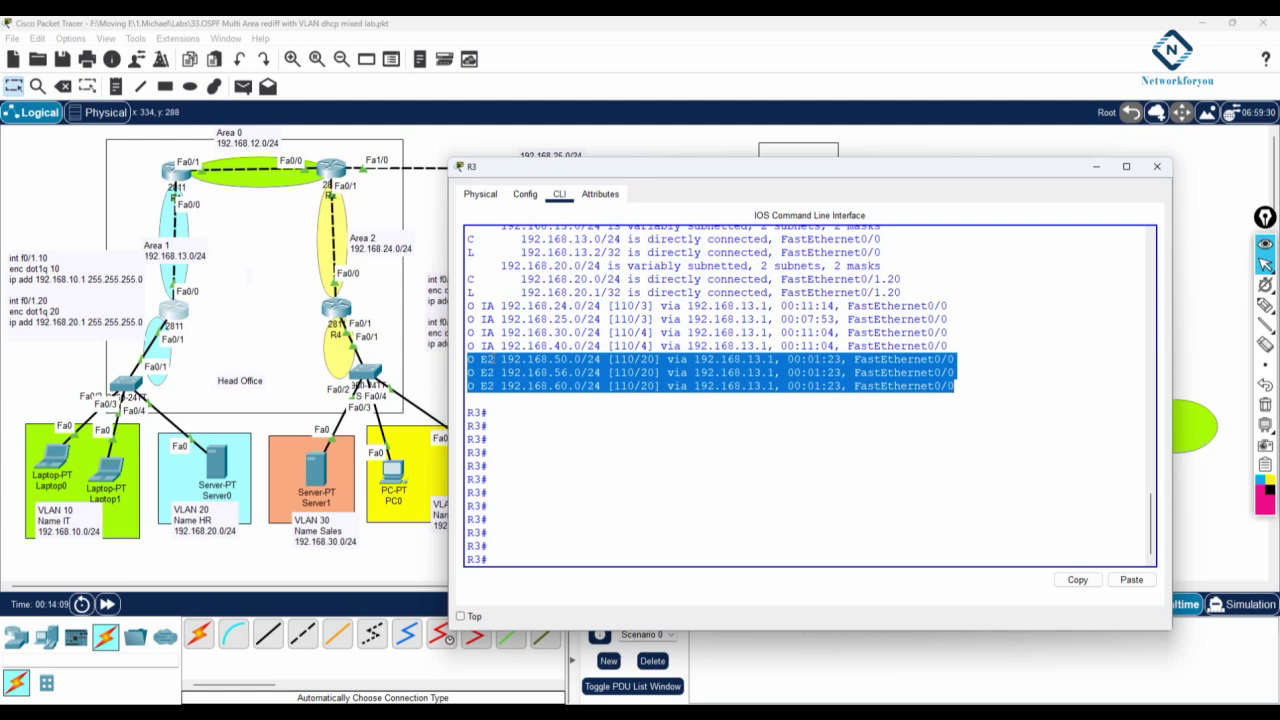
# Highlight the O E2 routes 192.168.50.0, 56.0, 60.0 and the E1/E2 legend codes.
pyautogui.scroll(6, 492, 358)
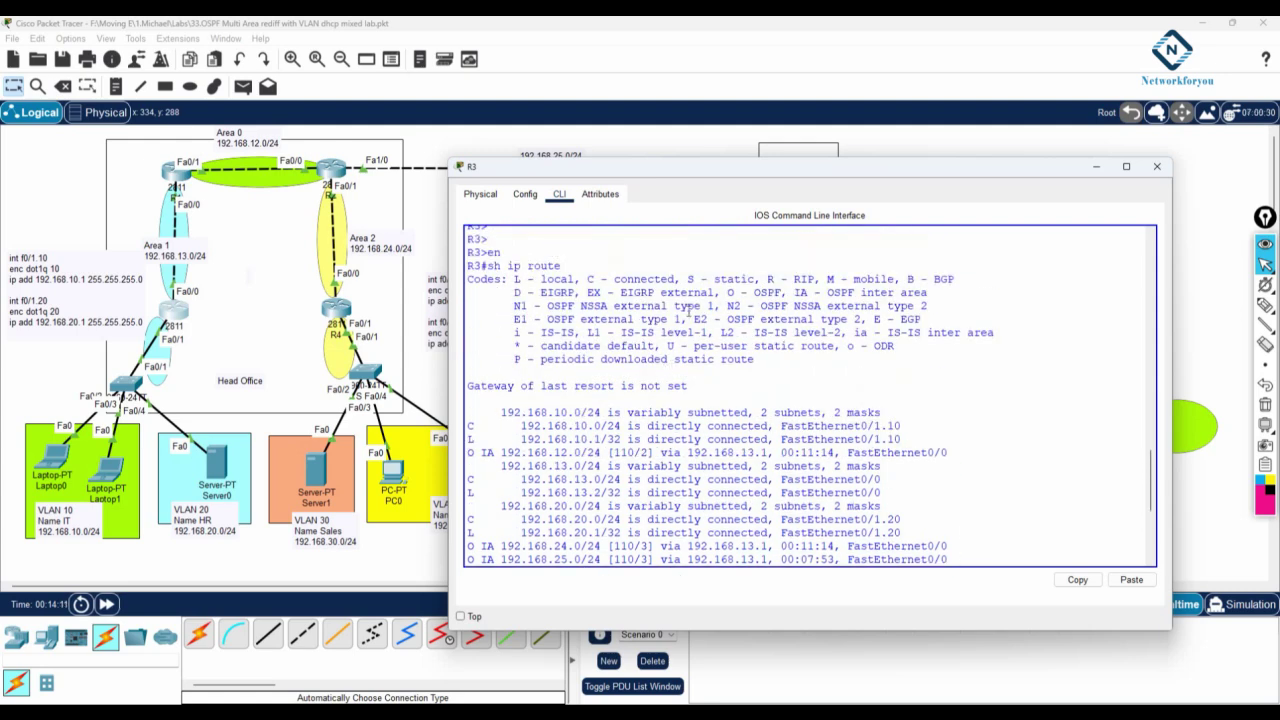
pyautogui.moveTo(694, 319); pyautogui.dragTo(861, 320)
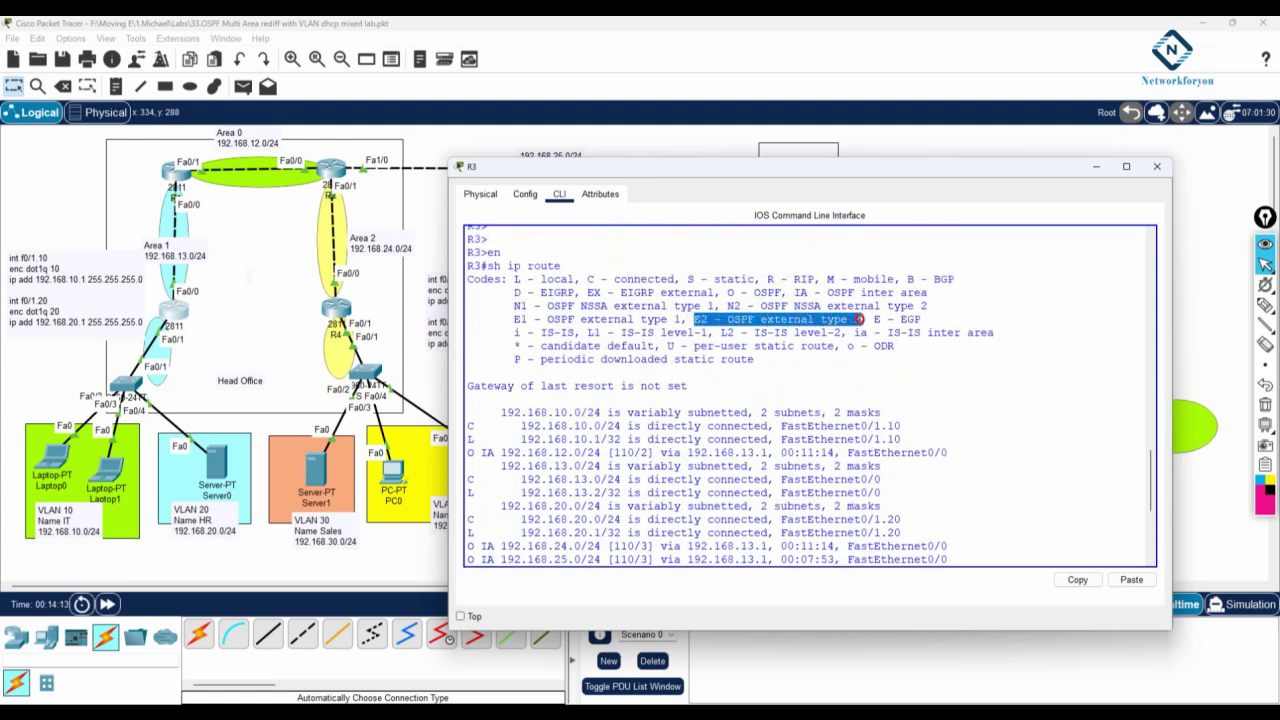
pyautogui.scroll(-6, 690, 387)
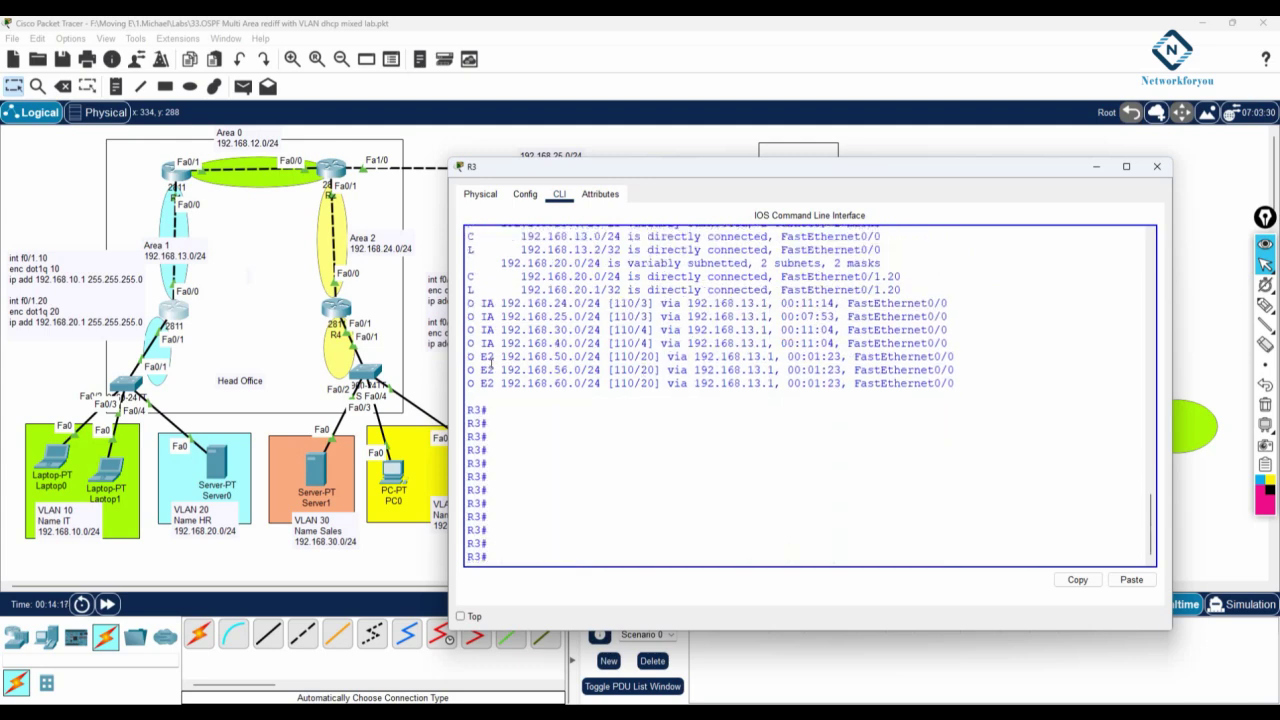
pyautogui.moveTo(487, 360); pyautogui.dragTo(624, 385)
pyautogui.moveTo(598, 169); pyautogui.dragTo(750, 201)
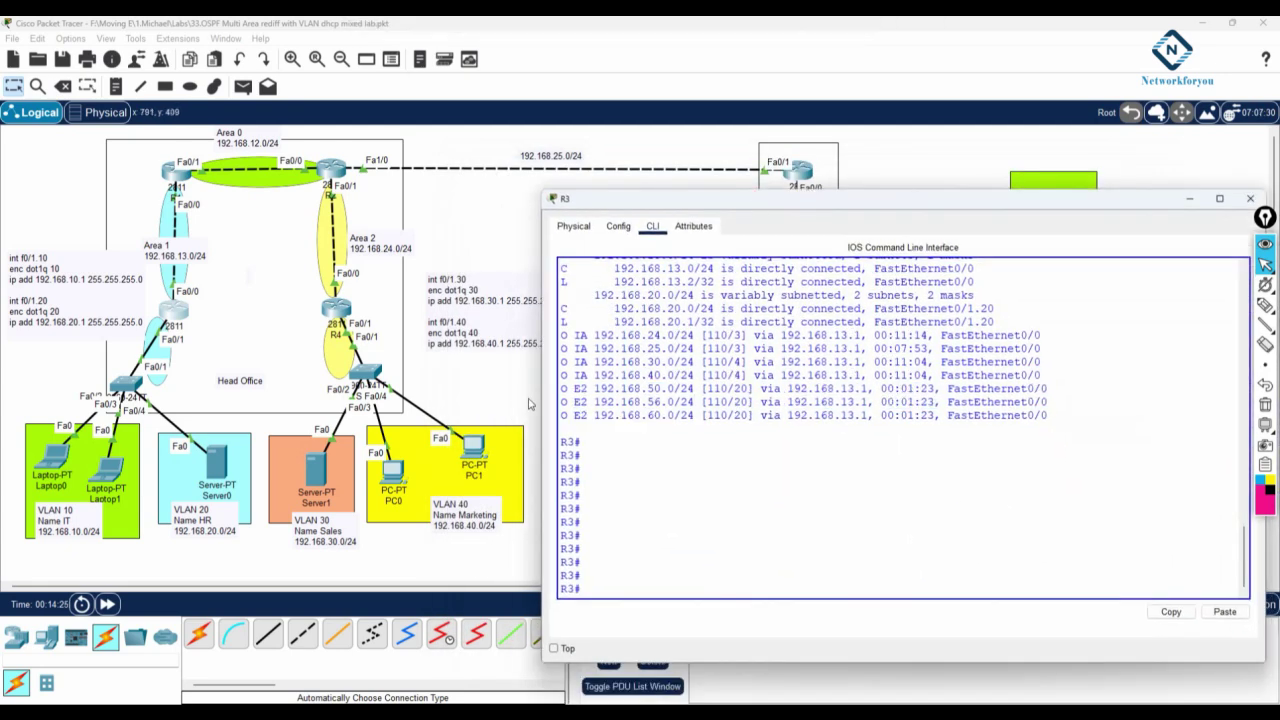
pyautogui.moveTo(560, 388); pyautogui.dragTo(1040, 415)
pyautogui.scroll(2, 830, 415)
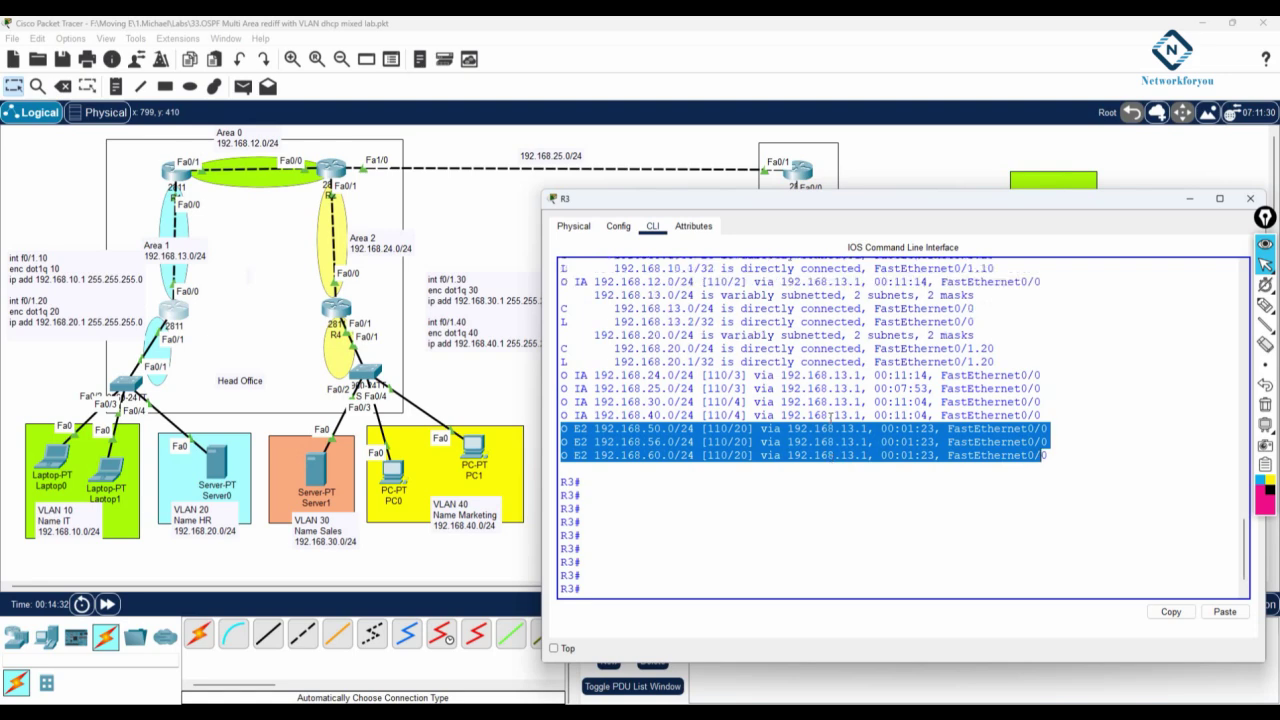
pyautogui.scroll(5, 830, 415)
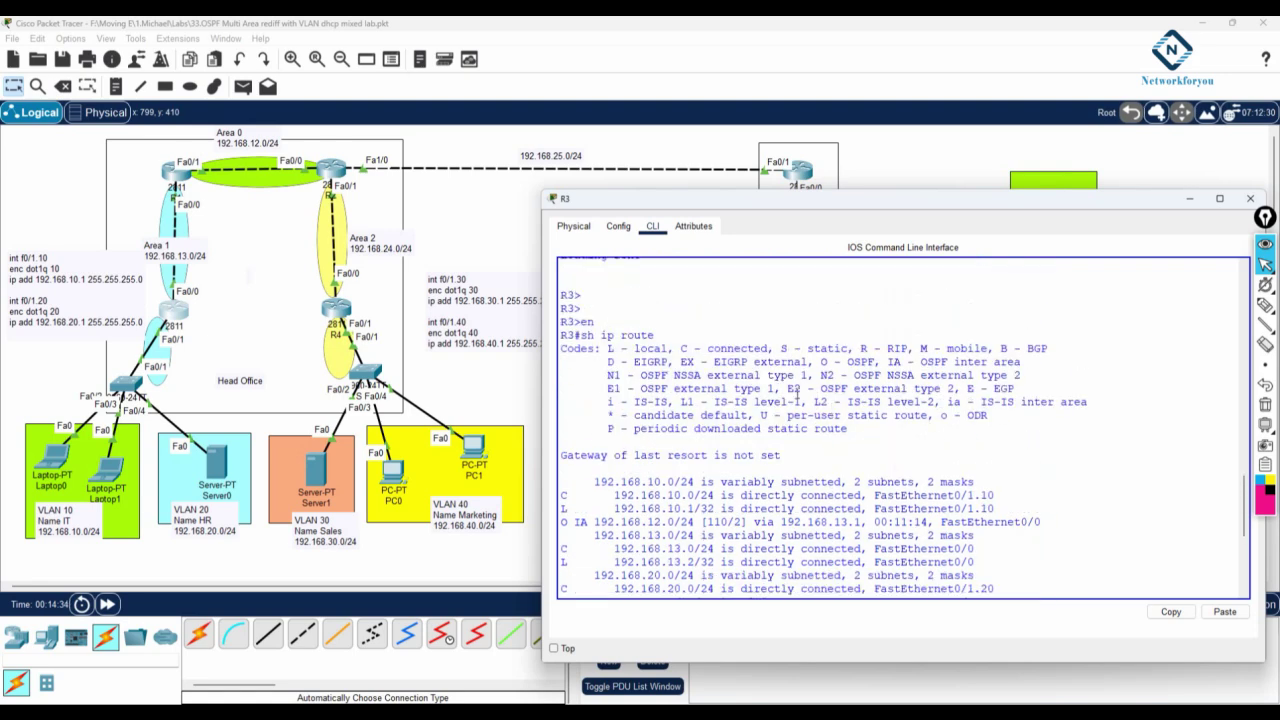
pyautogui.moveTo(789, 388); pyautogui.dragTo(955, 389)
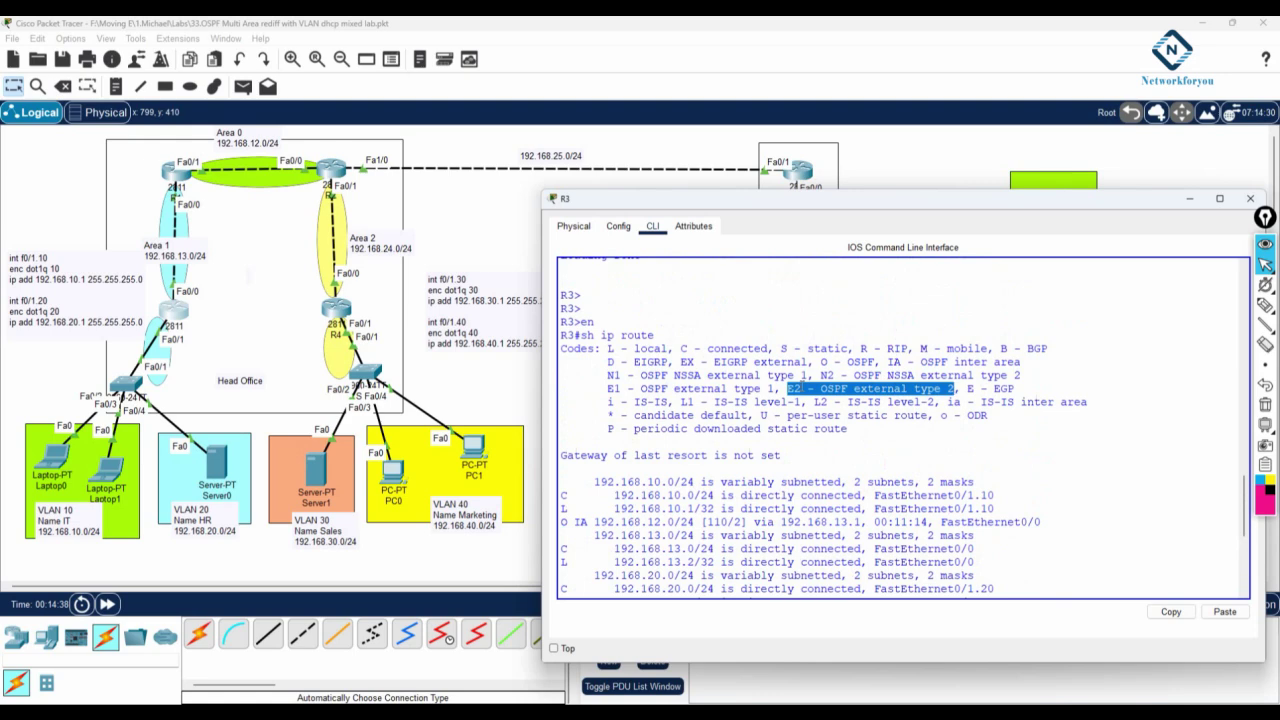
pyautogui.moveTo(776, 389); pyautogui.dragTo(604, 389)
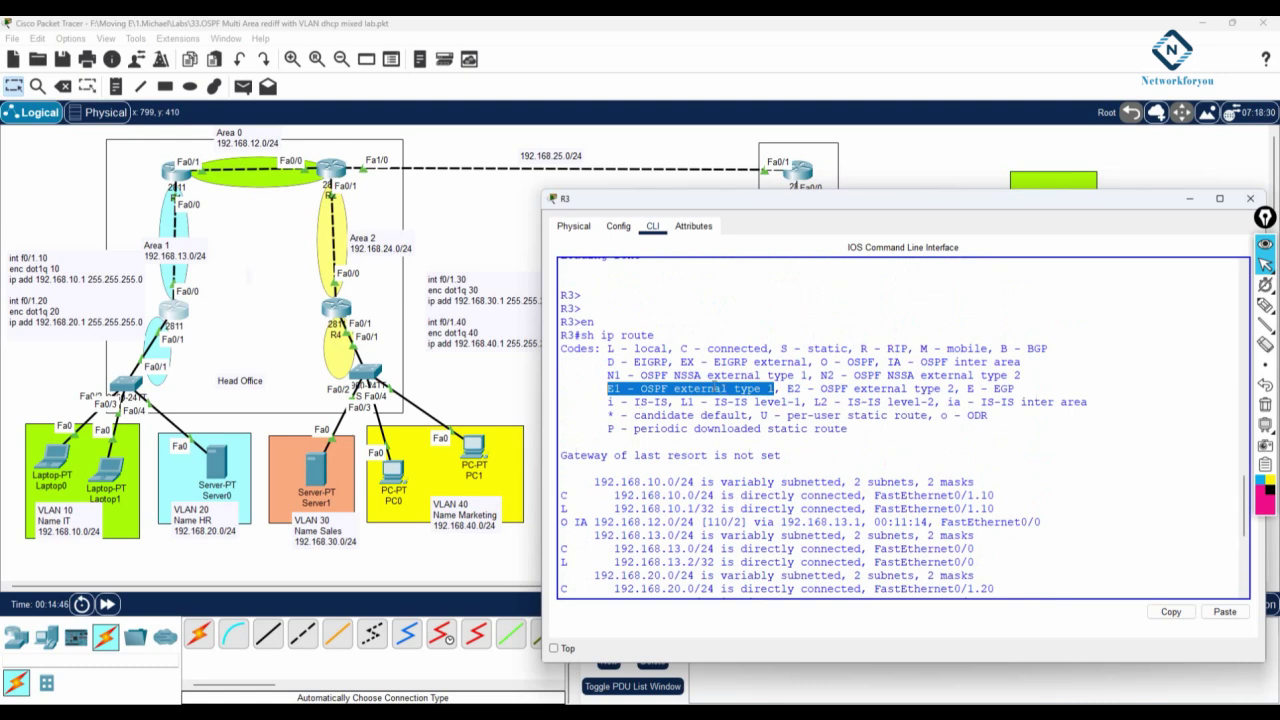
pyautogui.press('Return')
pyautogui.press('Return')
pyautogui.press('Return')
pyautogui.press('Return')
pyautogui.press('Return')
pyautogui.press('Return')
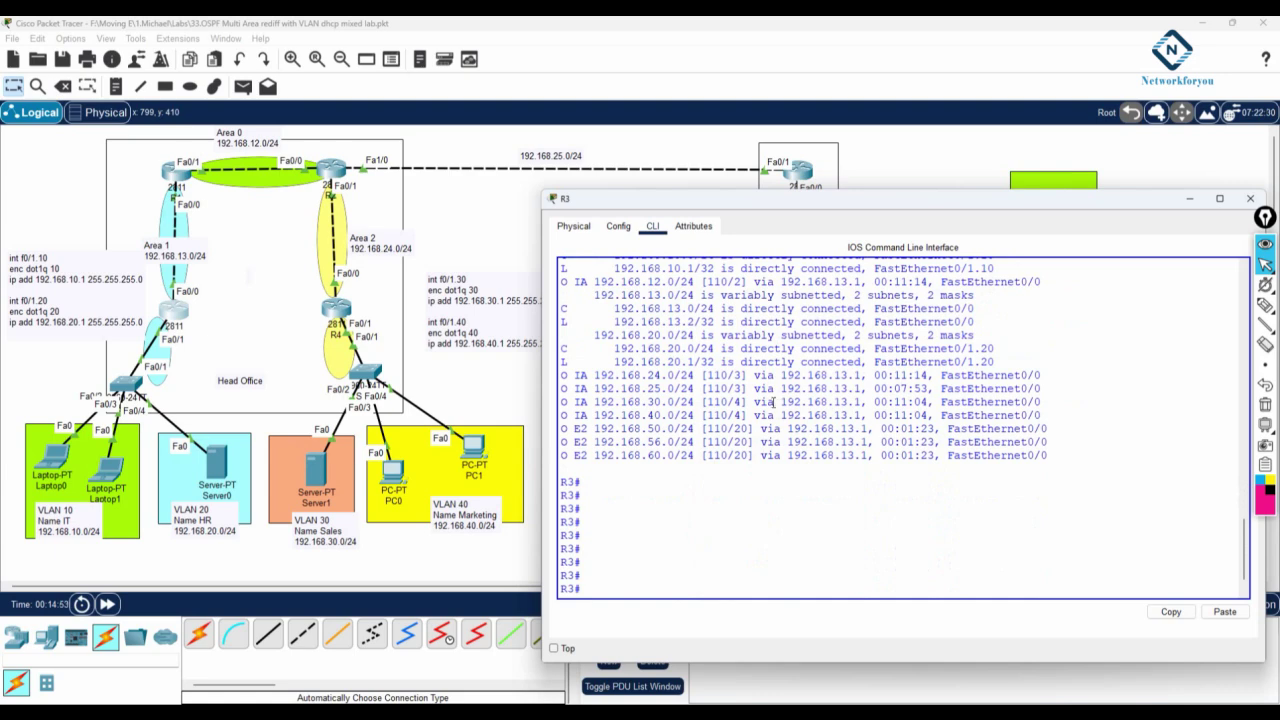
pyautogui.click(804, 176)
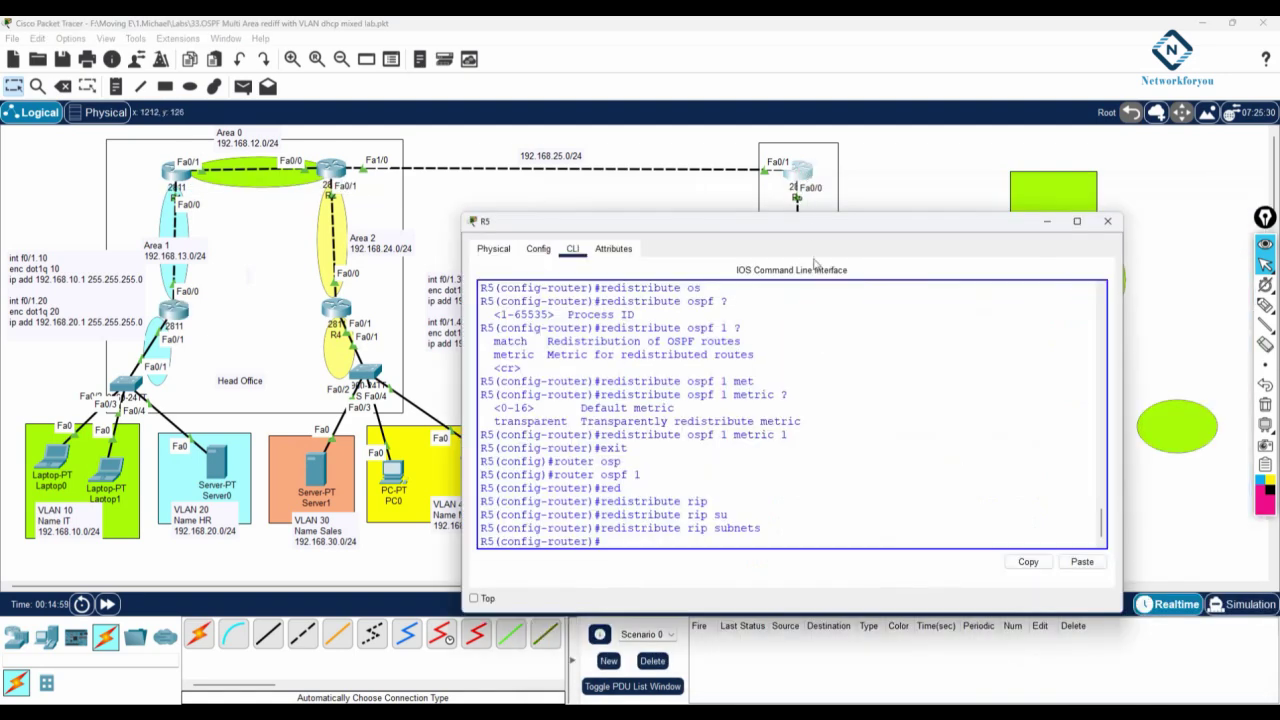
# Save R5's configuration with do wr and return to privileged mode.
pyautogui.click(815, 341)
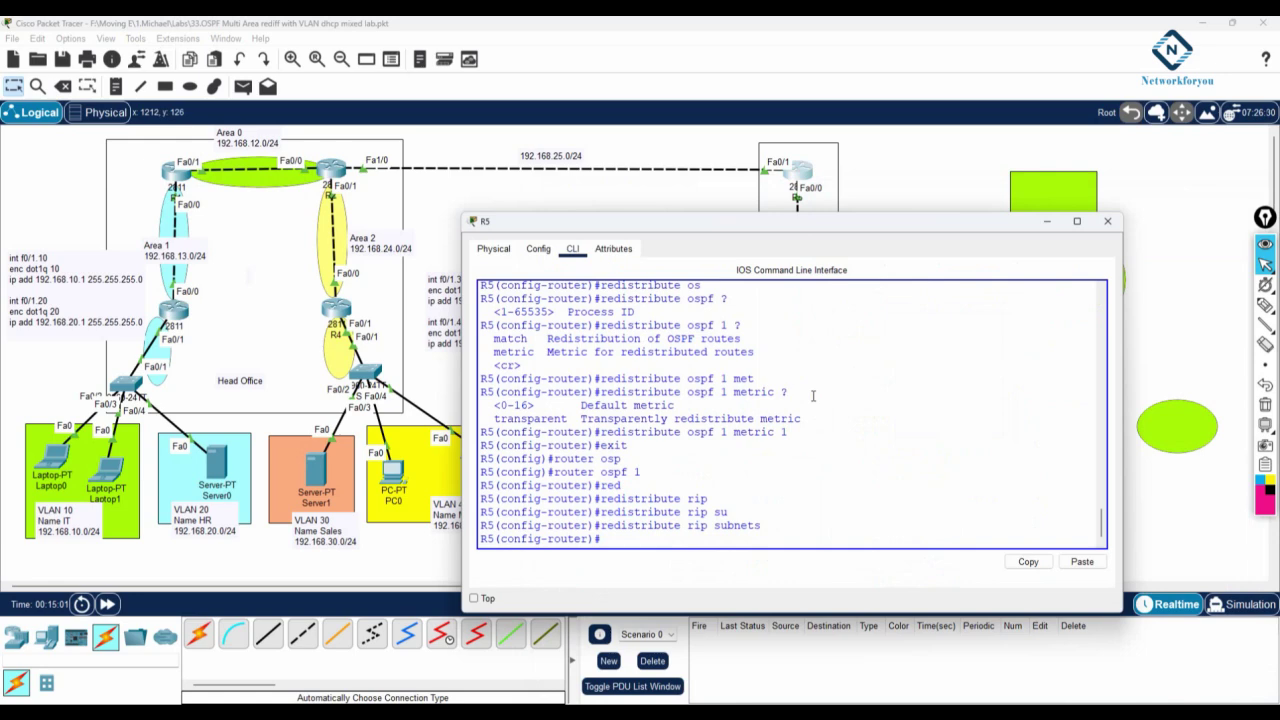
pyautogui.write('do wr')
pyautogui.press('Return')
pyautogui.write('e')
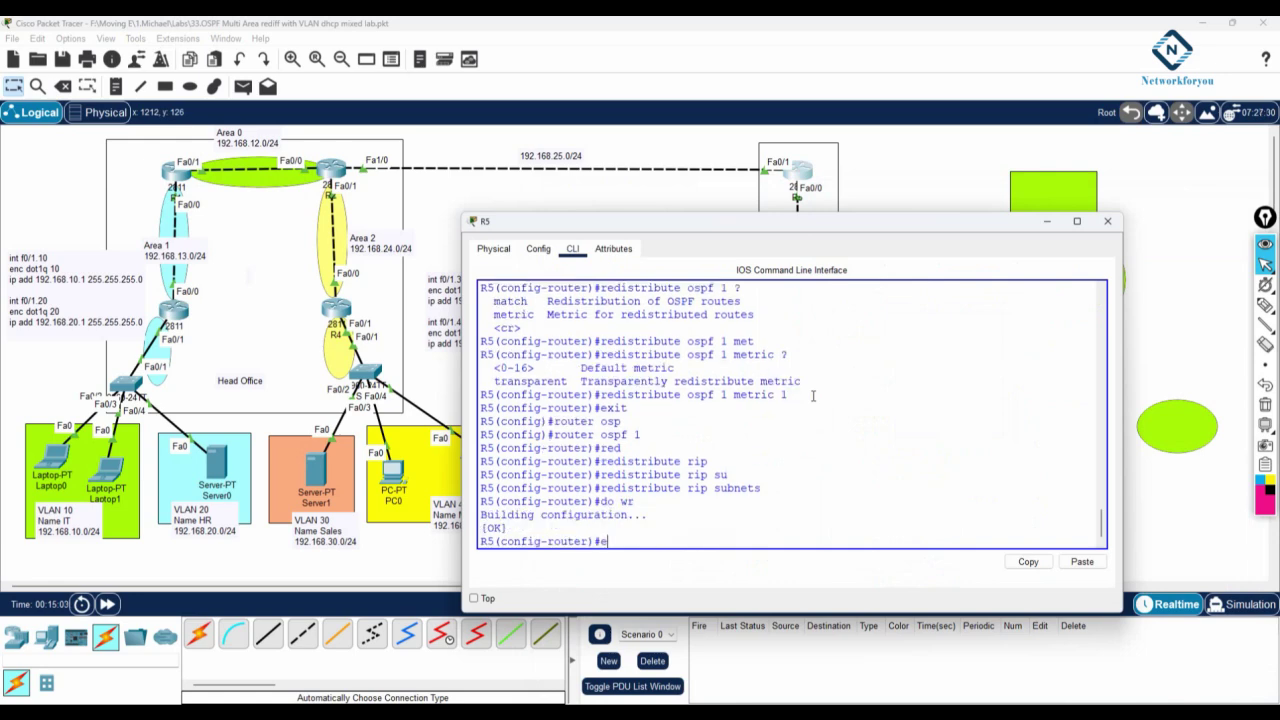
pyautogui.write('xit')
pyautogui.press('Return')
pyautogui.press('Return')
pyautogui.press('Return')
pyautogui.write('e')
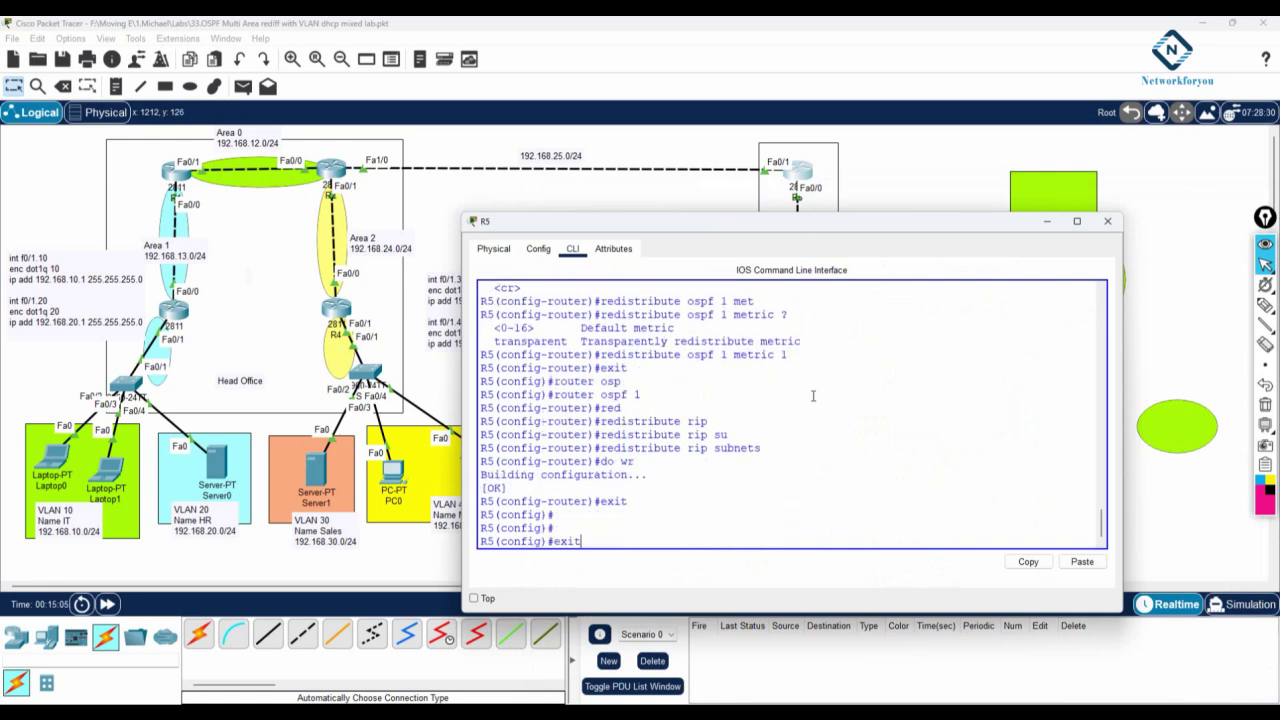
pyautogui.write('xit')
pyautogui.press('Return')
pyautogui.press('Return')
# Run show ip protocols on R5 and stretch the console to read the output.
pyautogui.write('sh ip pro')
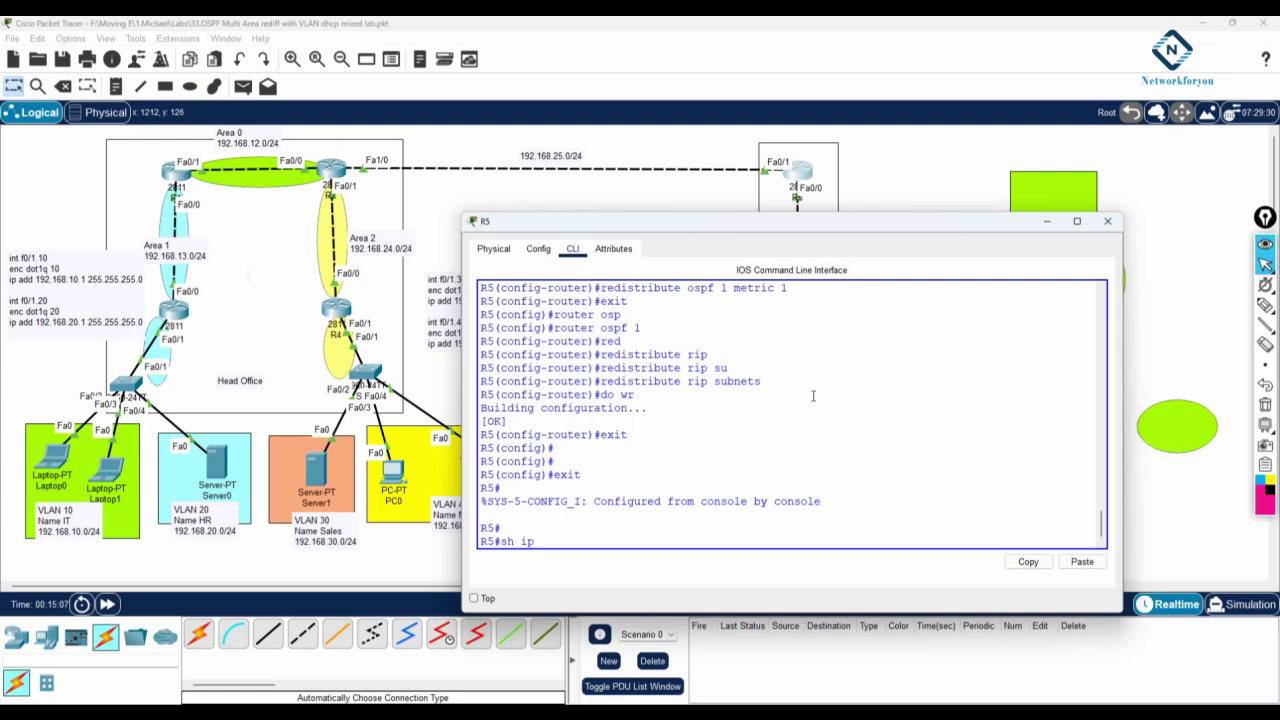
pyautogui.press('Tab')
pyautogui.press('Return')
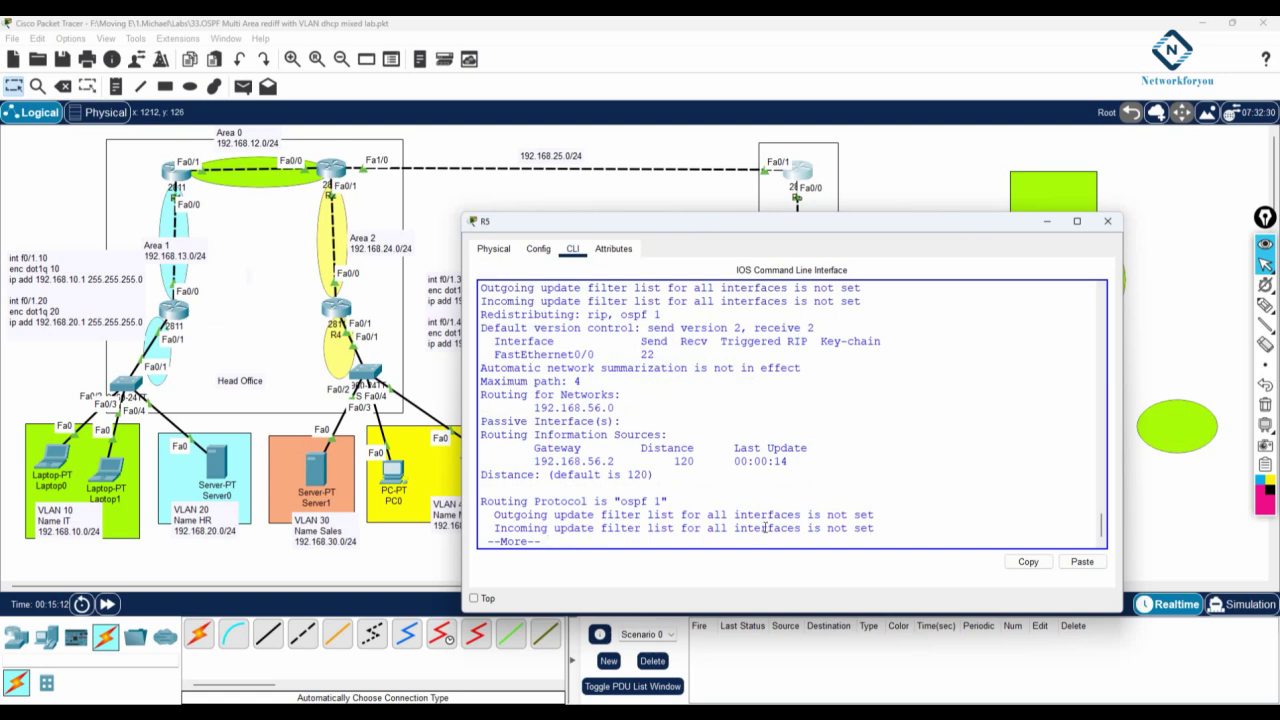
pyautogui.doubleClick(769, 612)
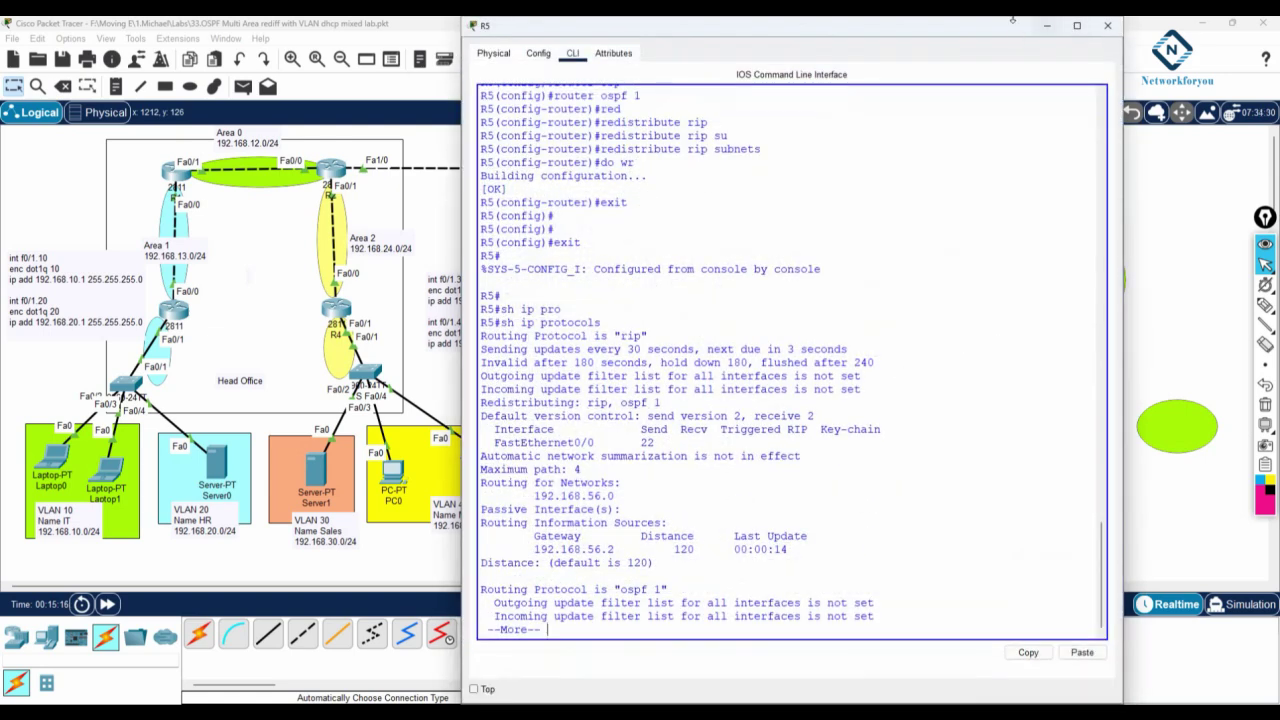
# Resize R5's CLI window taller to show more of the protocol output.
pyautogui.moveTo(1012, 20); pyautogui.dragTo(1012, 232)
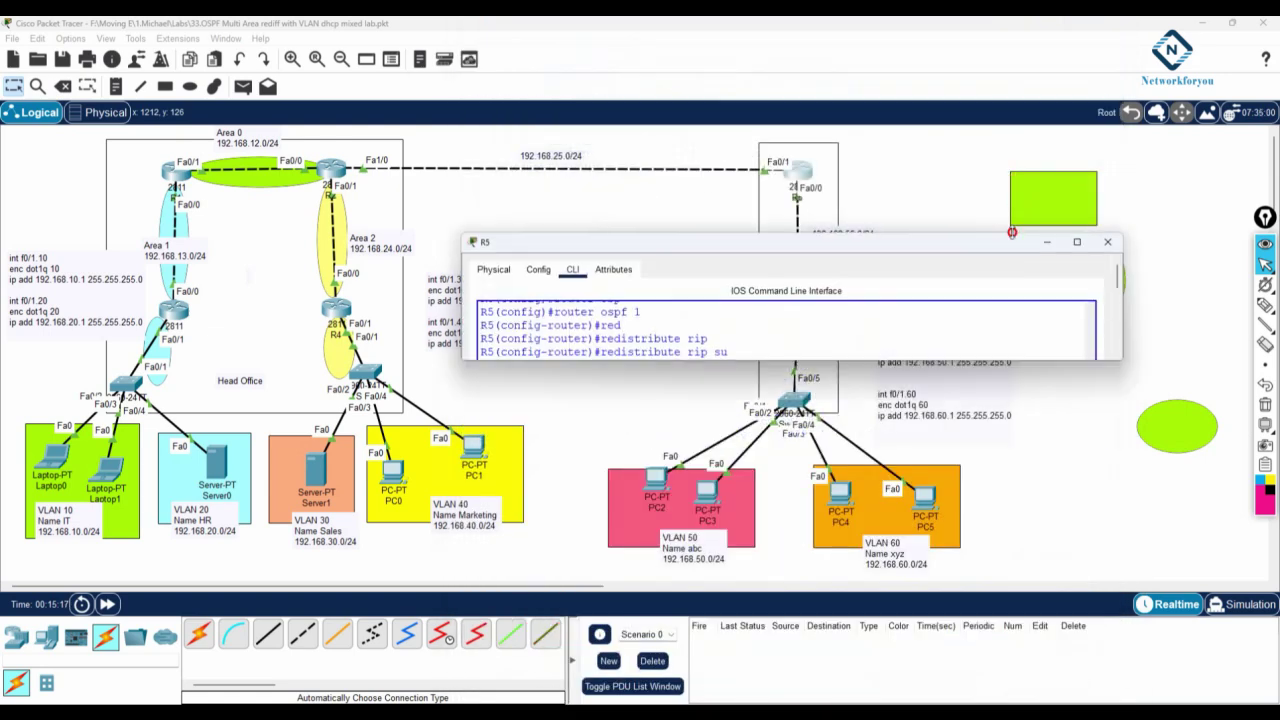
pyautogui.click(955, 356)
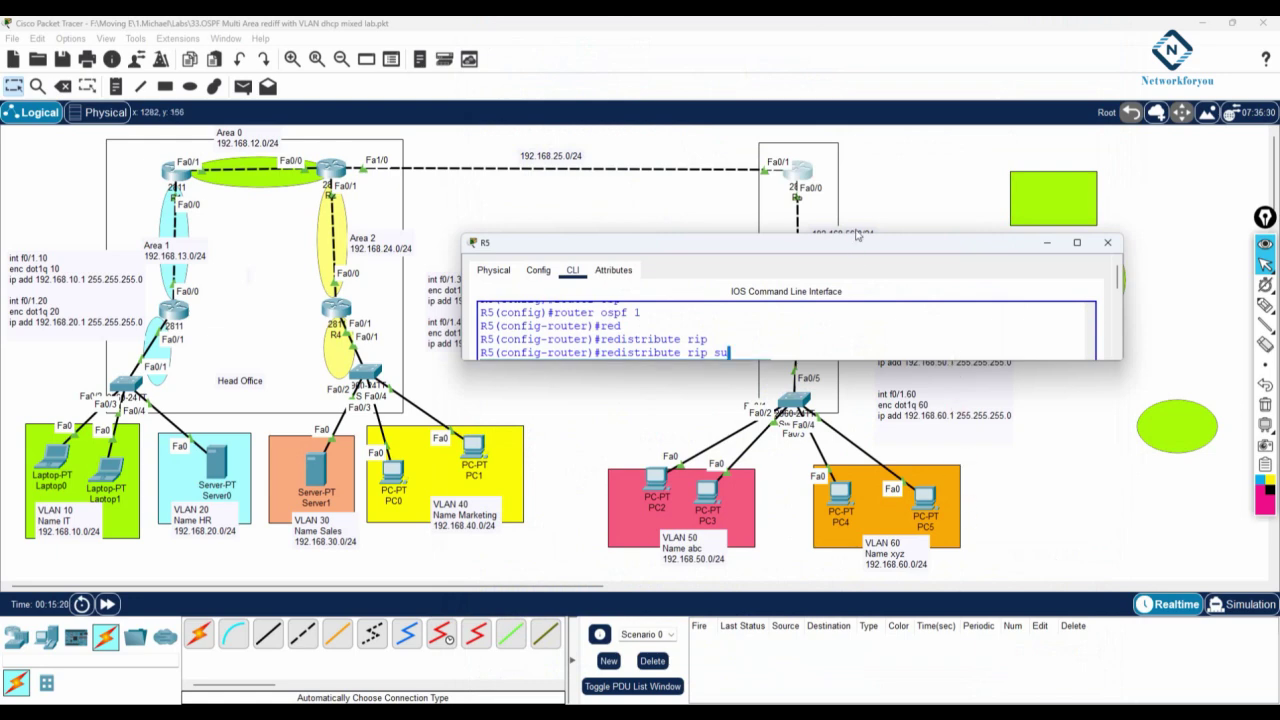
pyautogui.moveTo(857, 234); pyautogui.dragTo(860, 114)
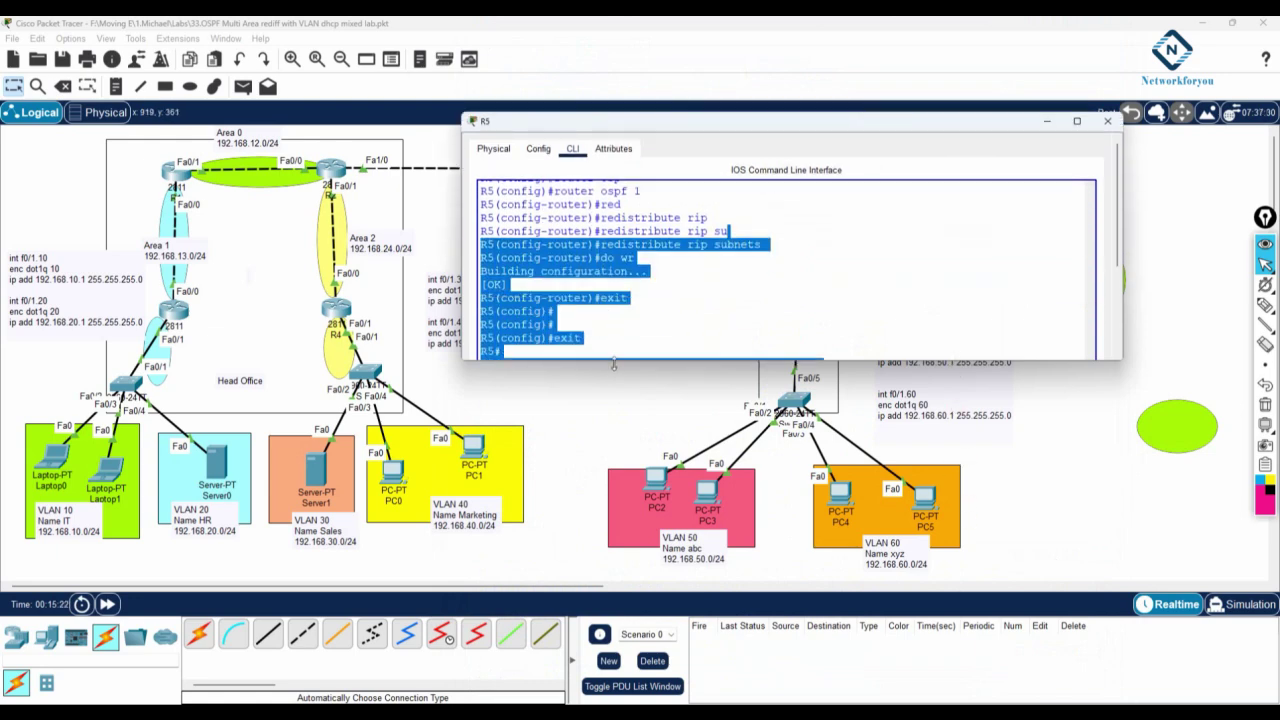
pyautogui.moveTo(614, 361); pyautogui.dragTo(660, 632)
pyautogui.scroll(-3, 675, 435)
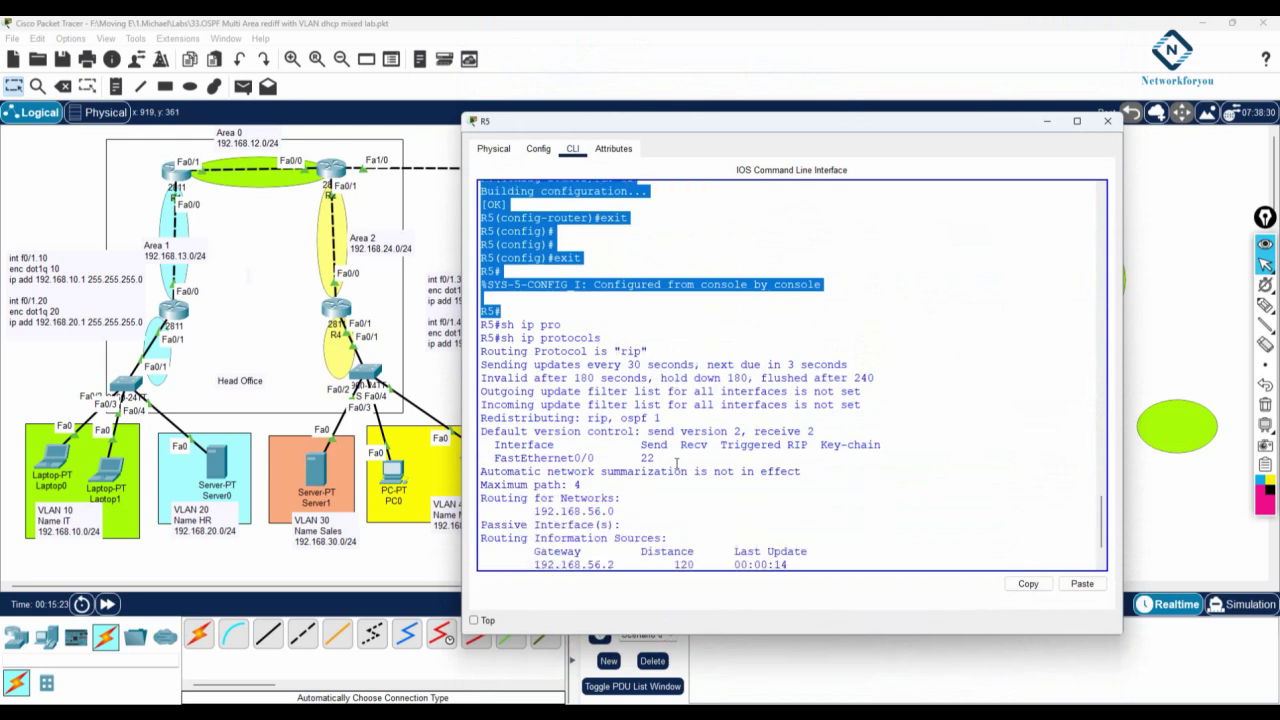
pyautogui.scroll(-2, 675, 435)
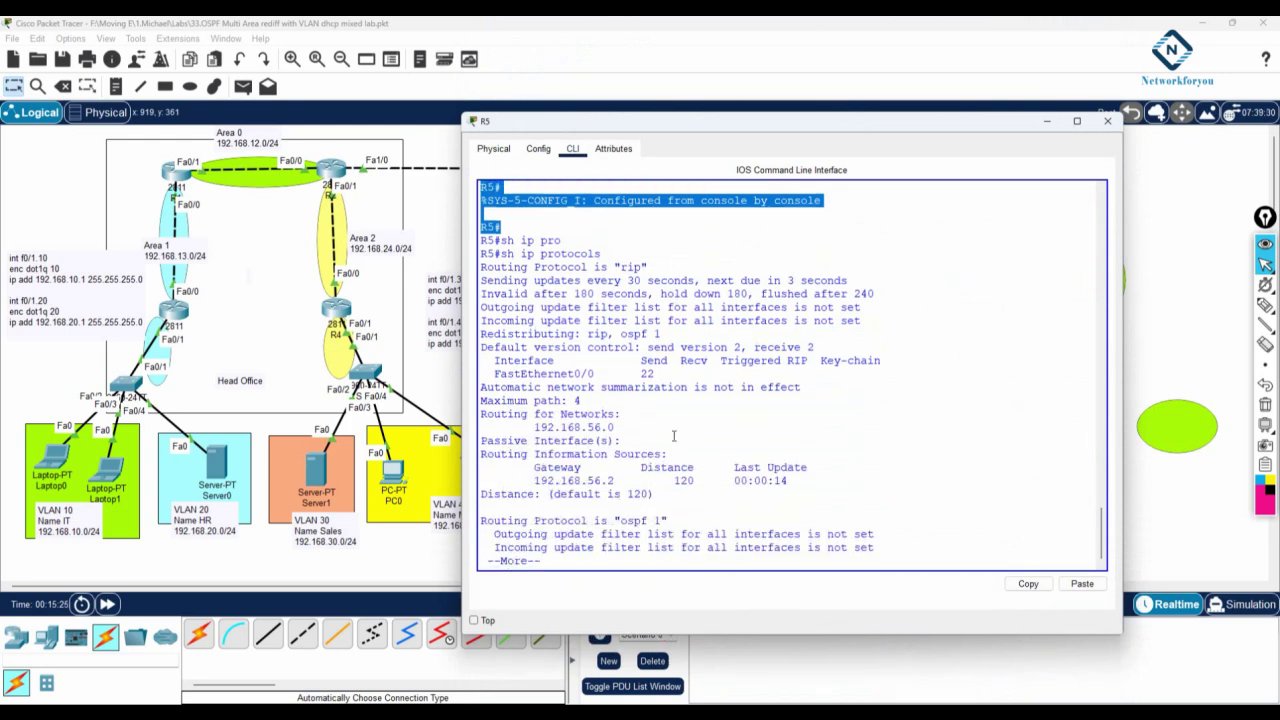
# Show the rest of the paged output and highlight the autonomous system boundary router line.
pyautogui.click(674, 436)
pyautogui.press('Return')
pyautogui.press('space')
pyautogui.press('Return')
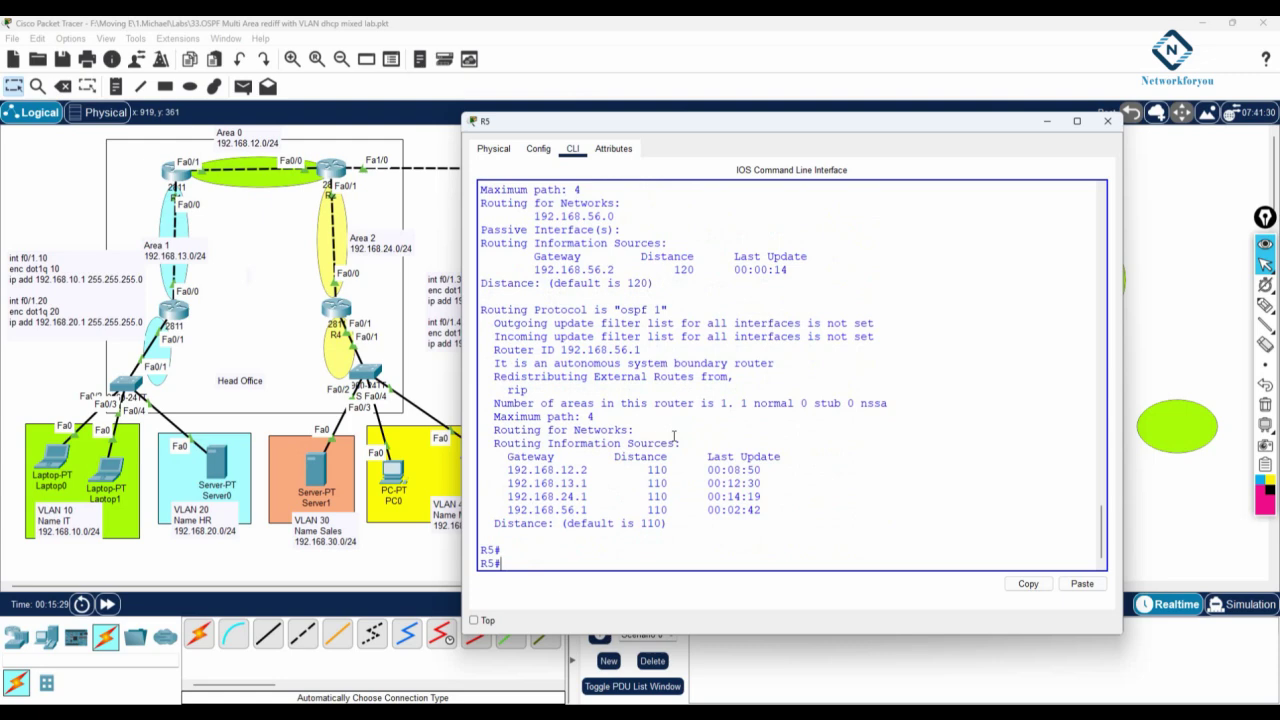
pyautogui.moveTo(776, 363); pyautogui.dragTo(495, 365)
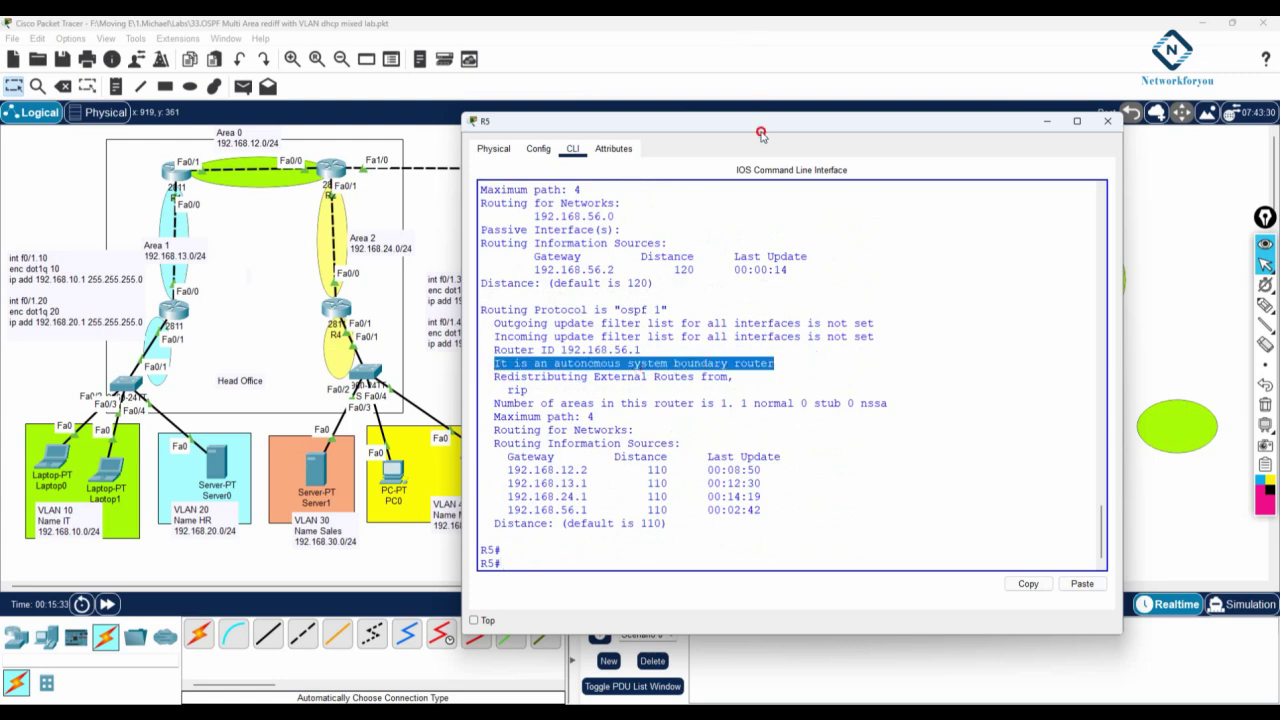
# Highlight the sh ip protocols command and the ospf 1 protocol name in R5's output.
pyautogui.moveTo(760, 133); pyautogui.dragTo(777, 306)
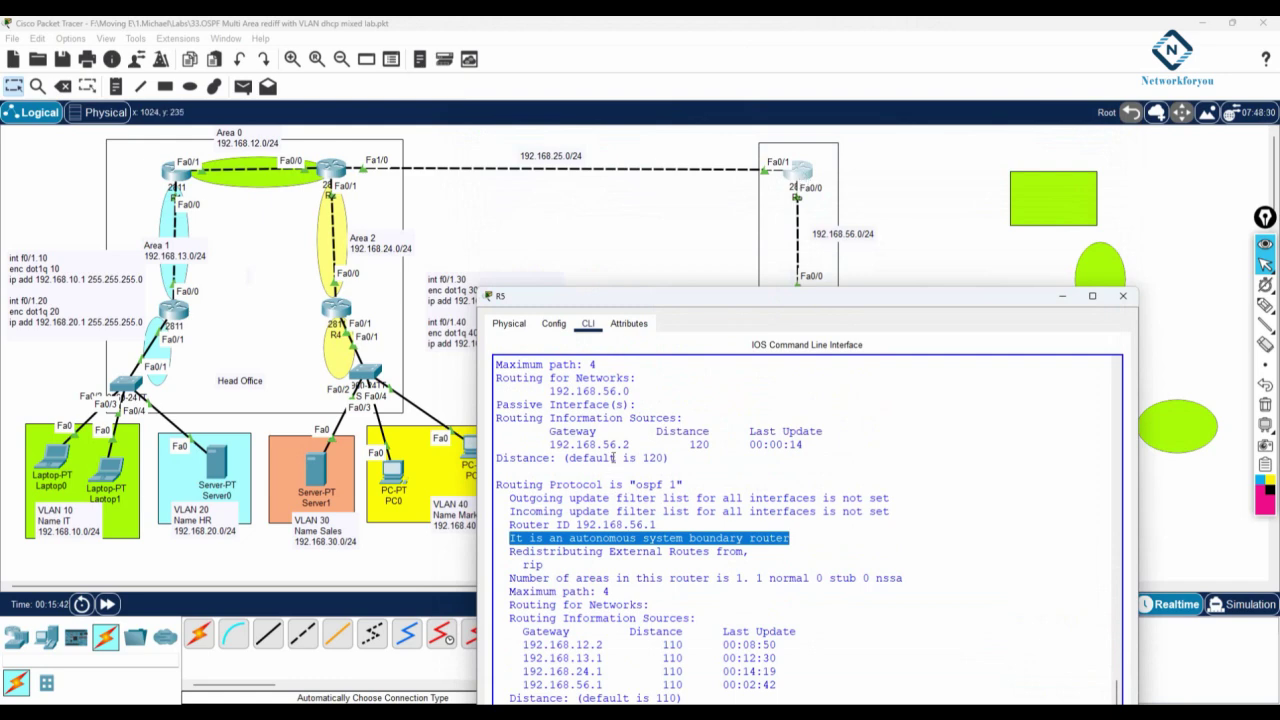
pyautogui.scroll(2, 612, 460)
pyautogui.scroll(3, 612, 456)
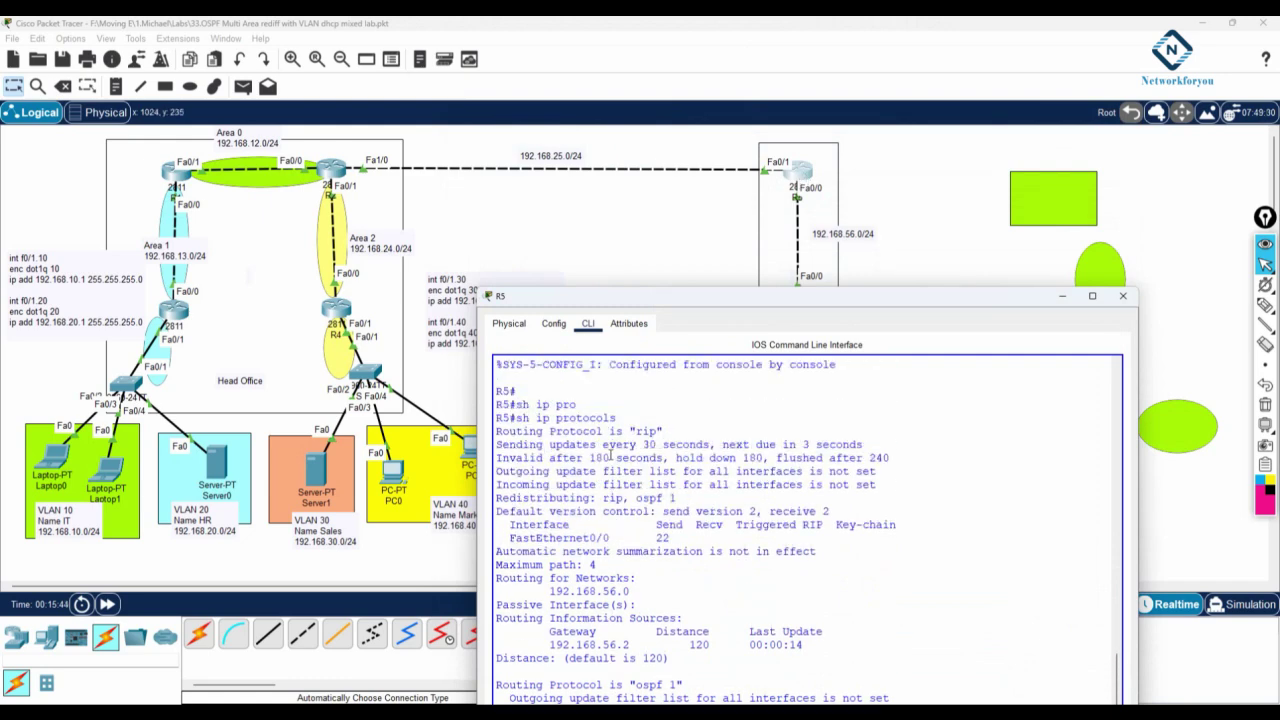
pyautogui.moveTo(622, 418); pyautogui.dragTo(516, 418)
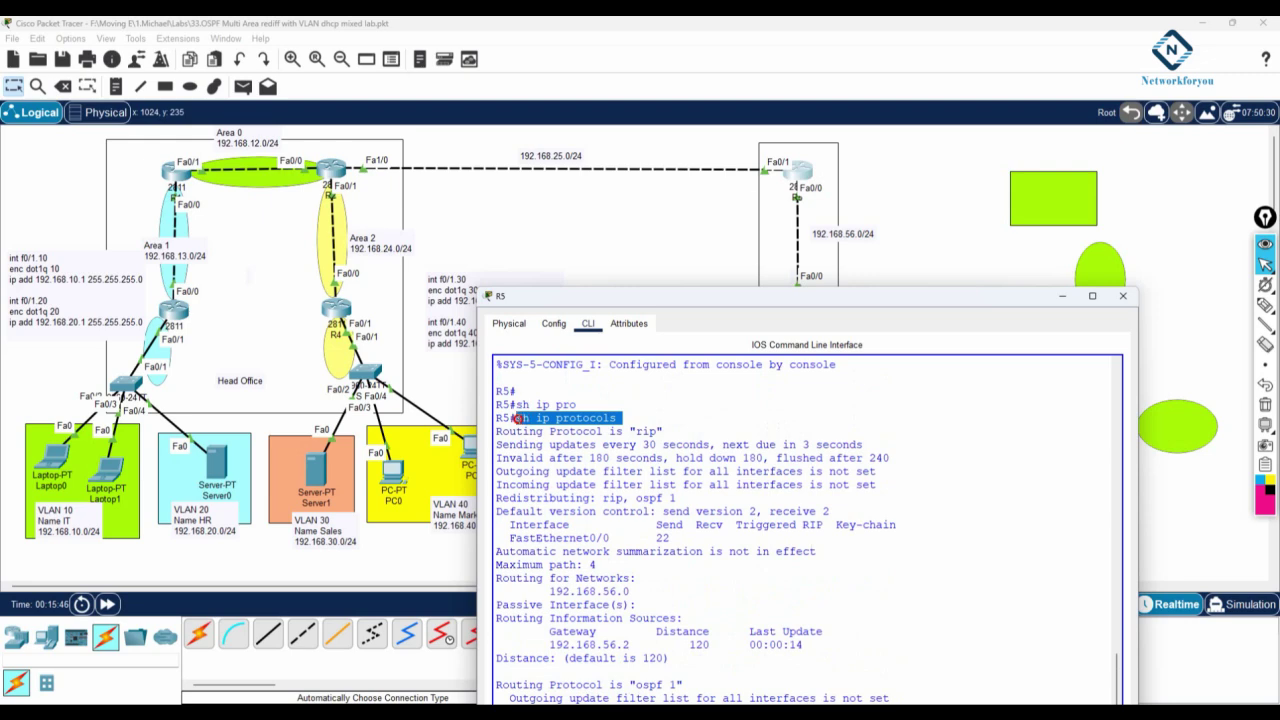
pyautogui.scroll(-1, 616, 451)
pyautogui.moveTo(665, 393); pyautogui.dragTo(630, 394)
pyautogui.scroll(-4, 632, 405)
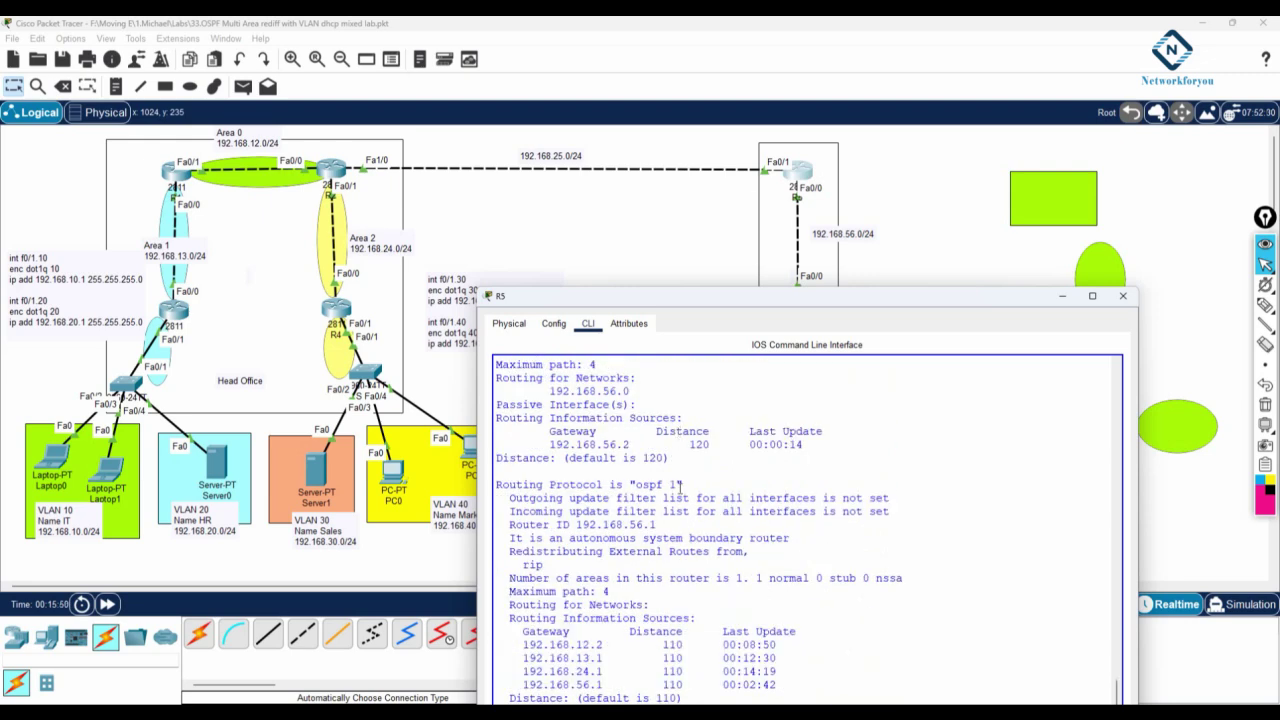
pyautogui.moveTo(680, 486); pyautogui.dragTo(632, 484)
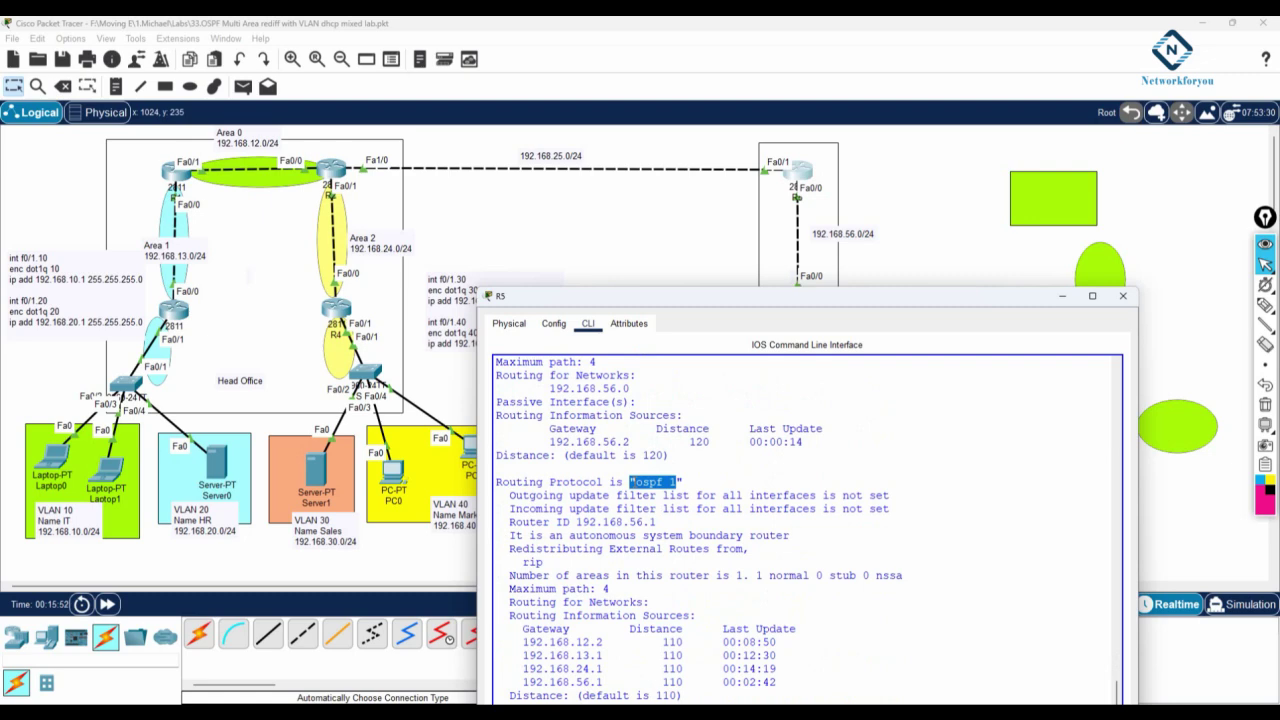
pyautogui.scroll(8, 632, 484)
pyautogui.scroll(-7, 634, 482)
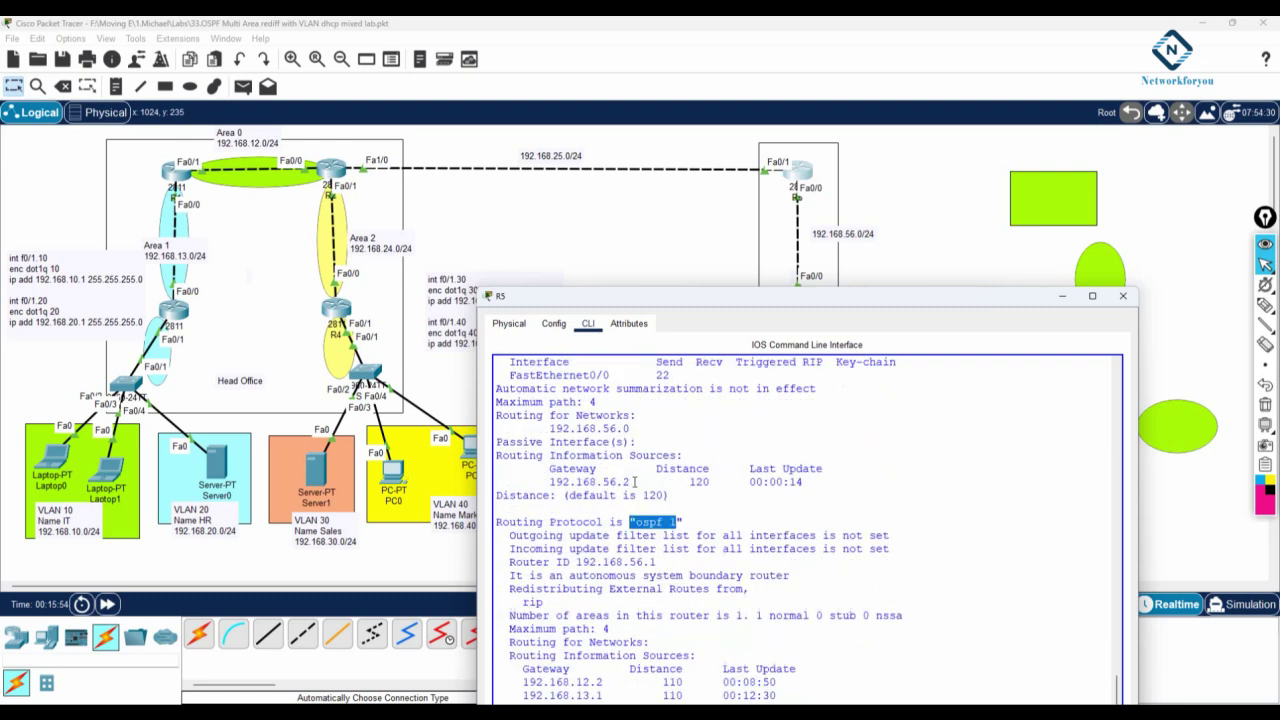
pyautogui.scroll(-1, 634, 482)
pyautogui.moveTo(508, 536); pyautogui.dragTo(808, 537)
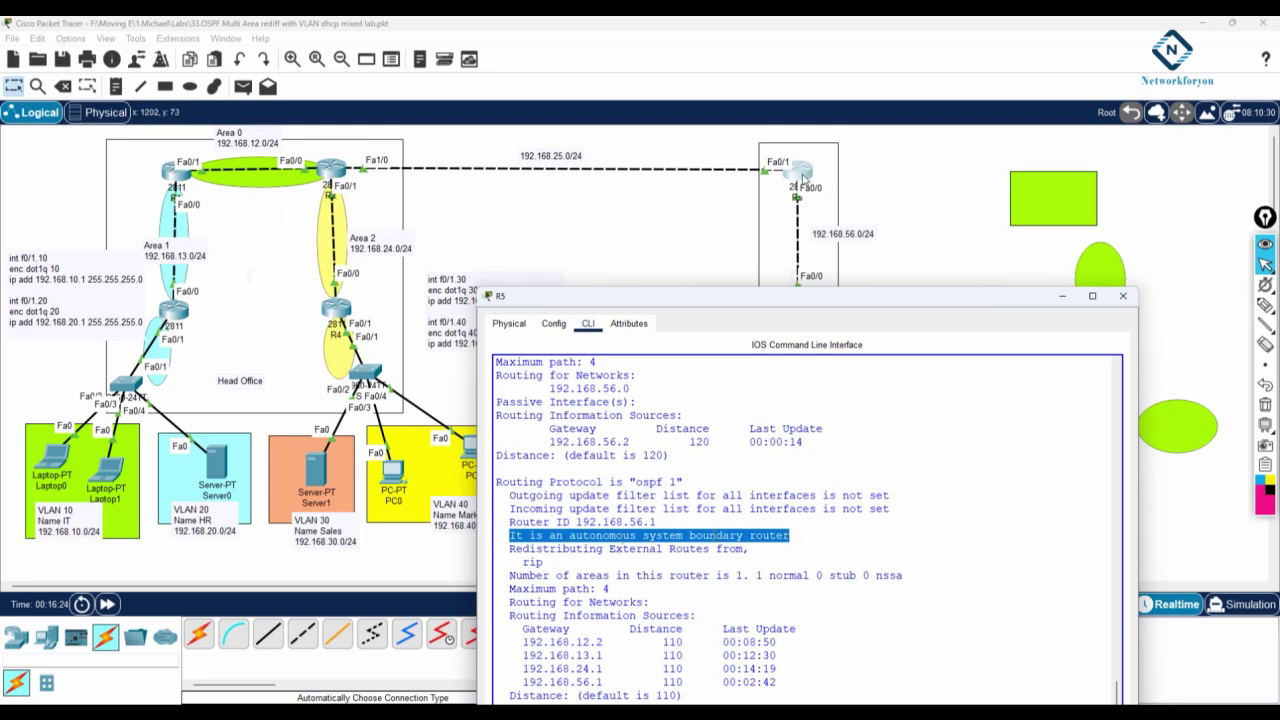
# Close R5's CLI and view PC2's DHCP address 192.168.50.12 in IP Configuration.
pyautogui.click(1063, 298)
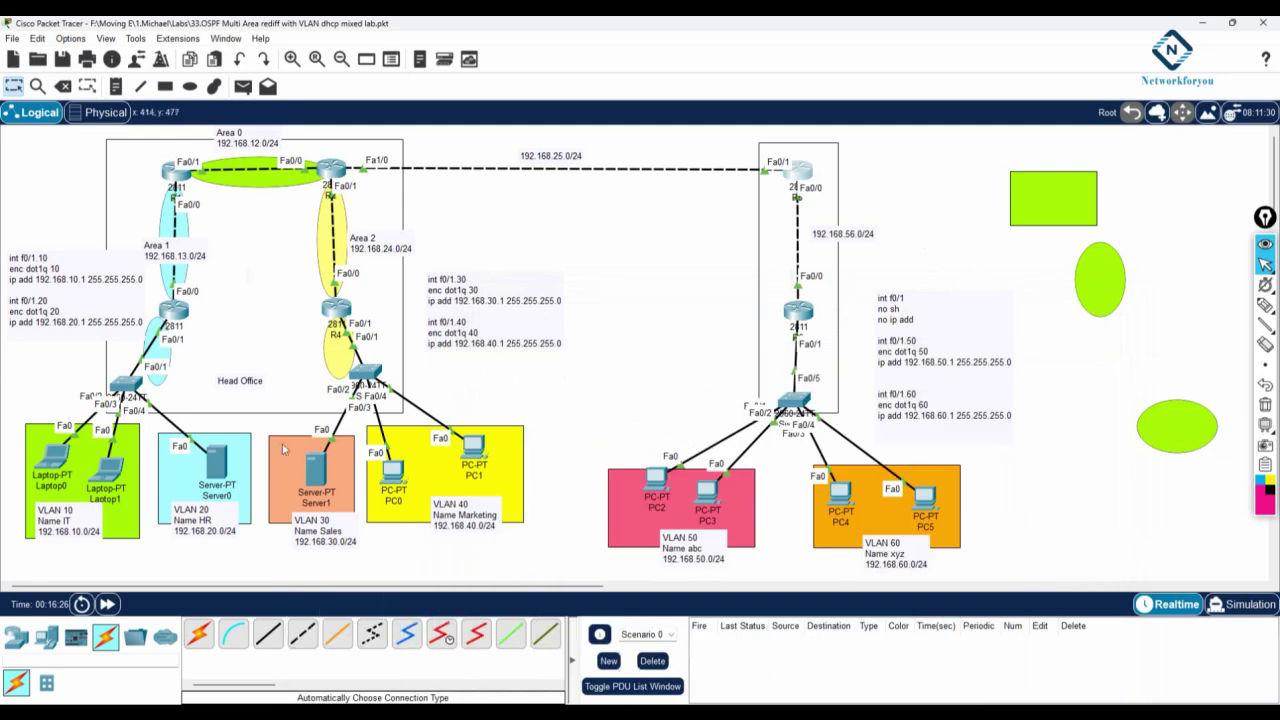
pyautogui.click(654, 484)
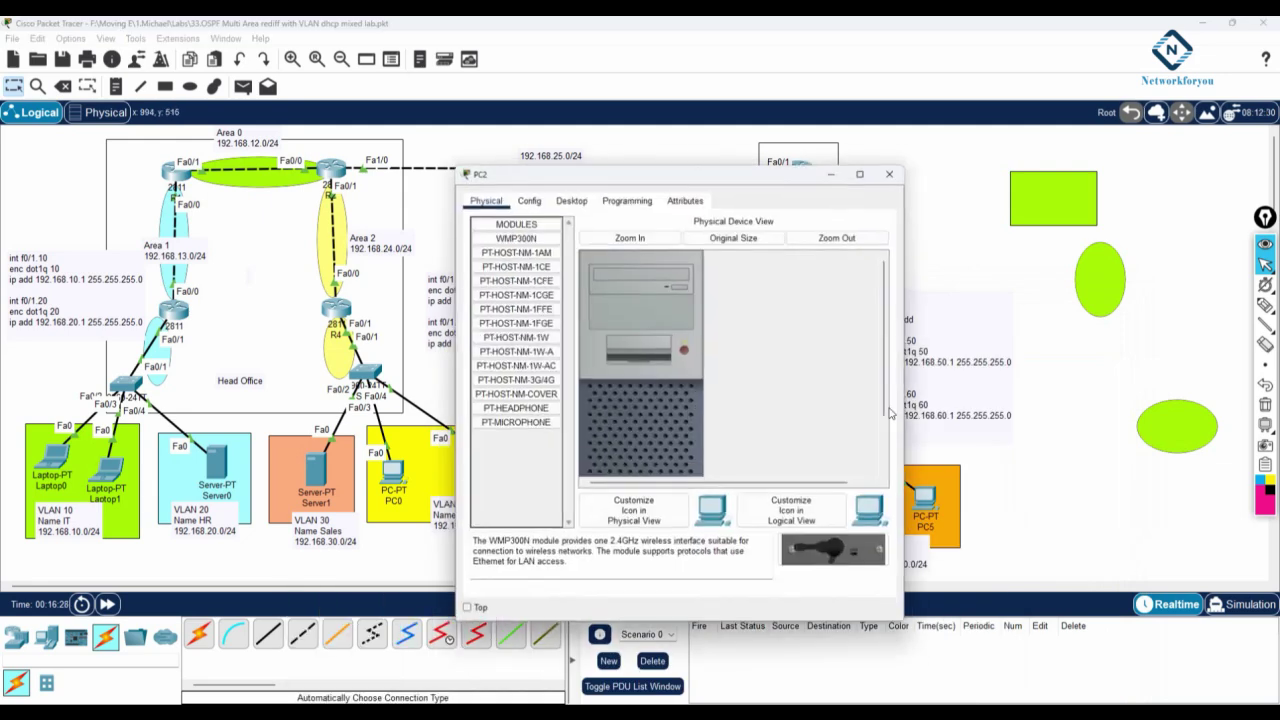
pyautogui.click(576, 198)
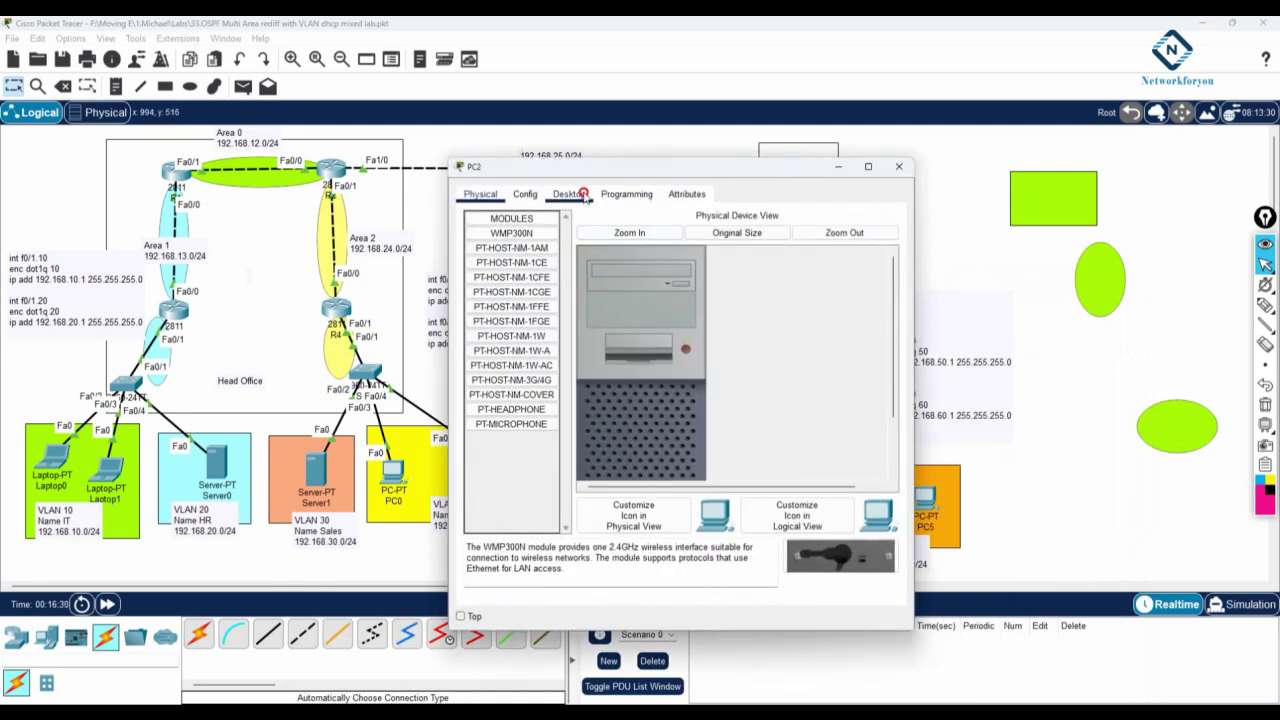
pyautogui.click(502, 249)
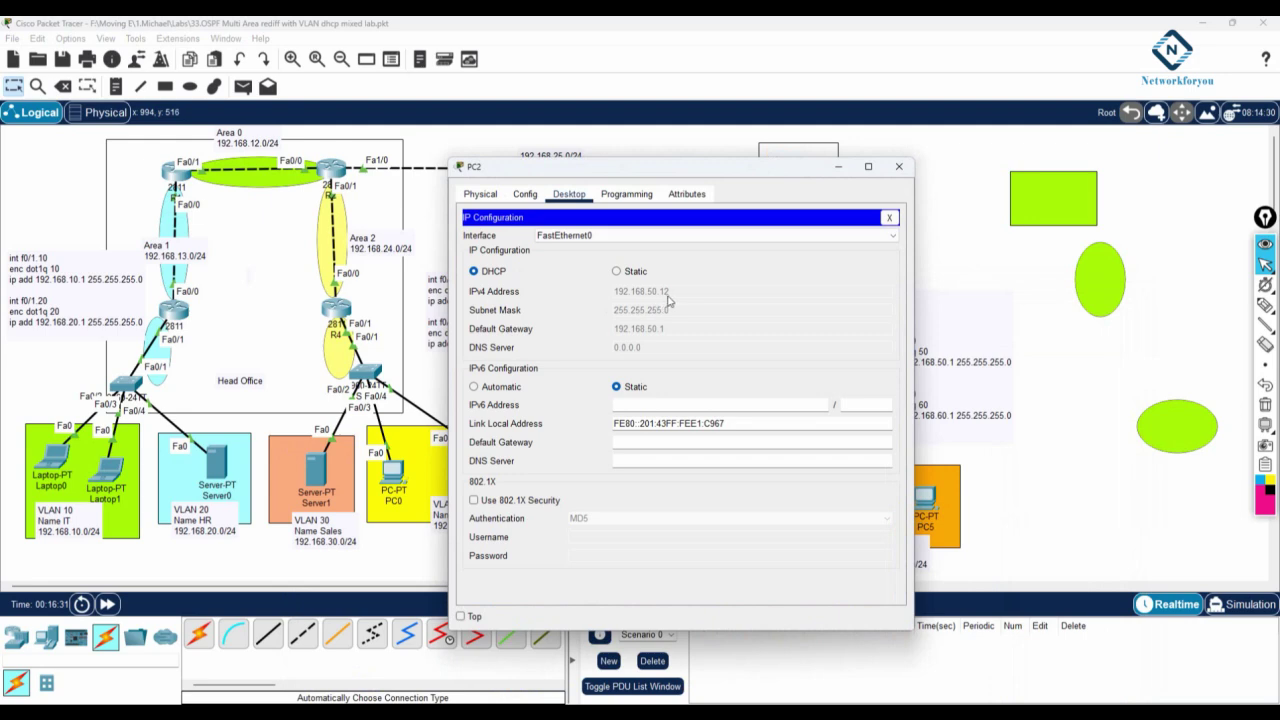
# Open the Command Prompt on Laptop0's Desktop.
pyautogui.click(60, 466)
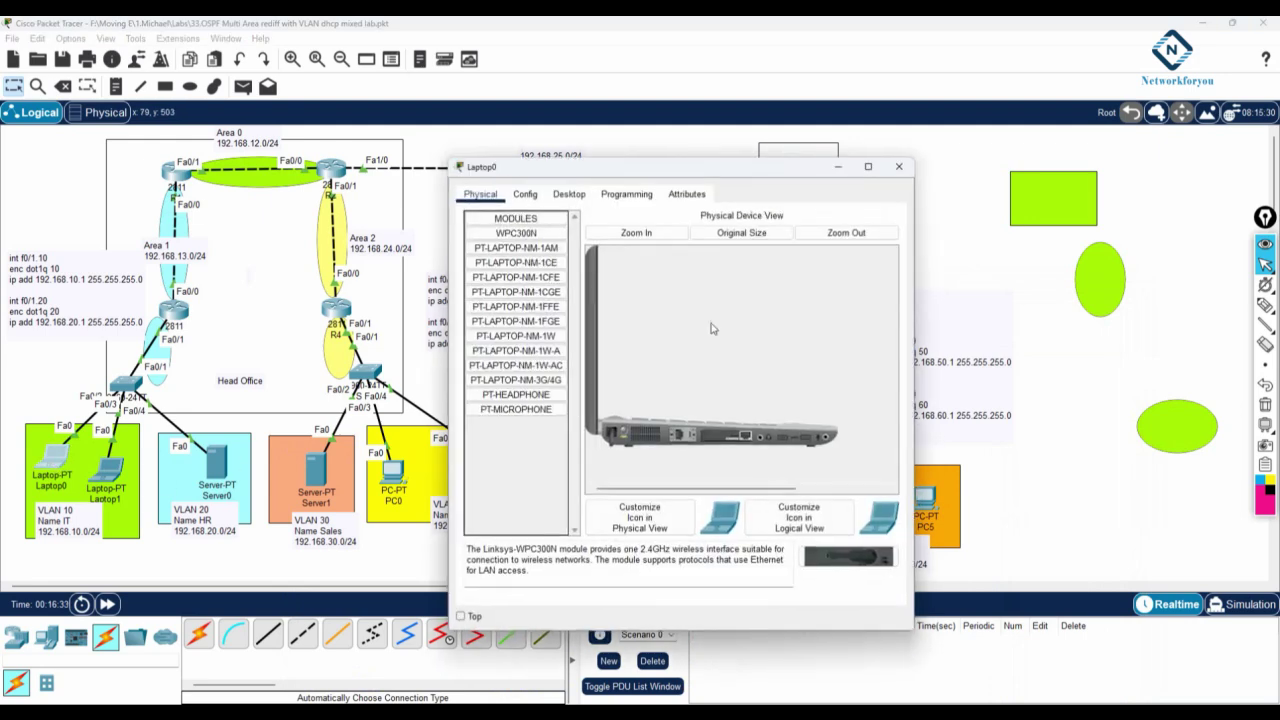
pyautogui.click(589, 199)
pyautogui.click(741, 260)
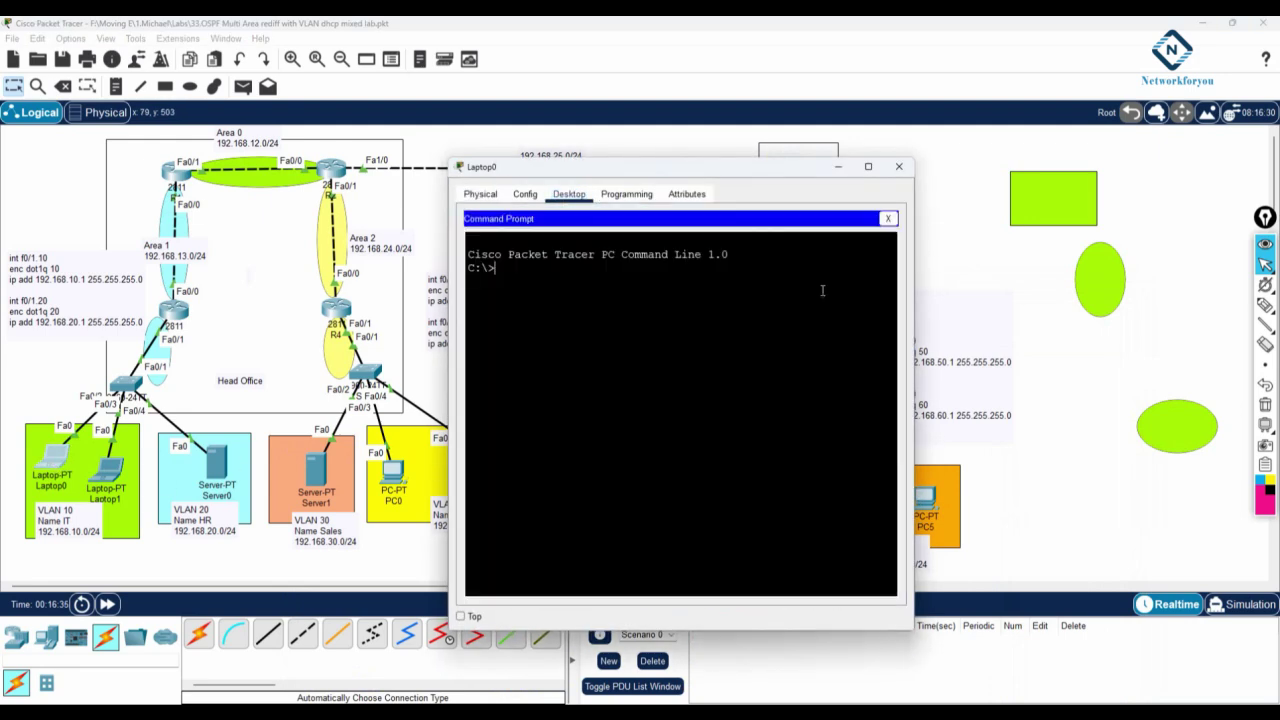